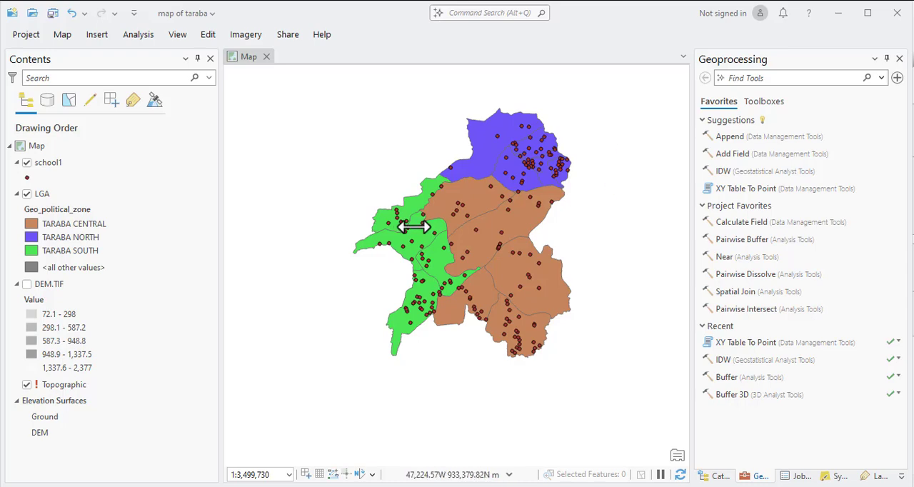
pyautogui.scroll(-3, 537, 173)
pyautogui.scroll(4, 529, 170)
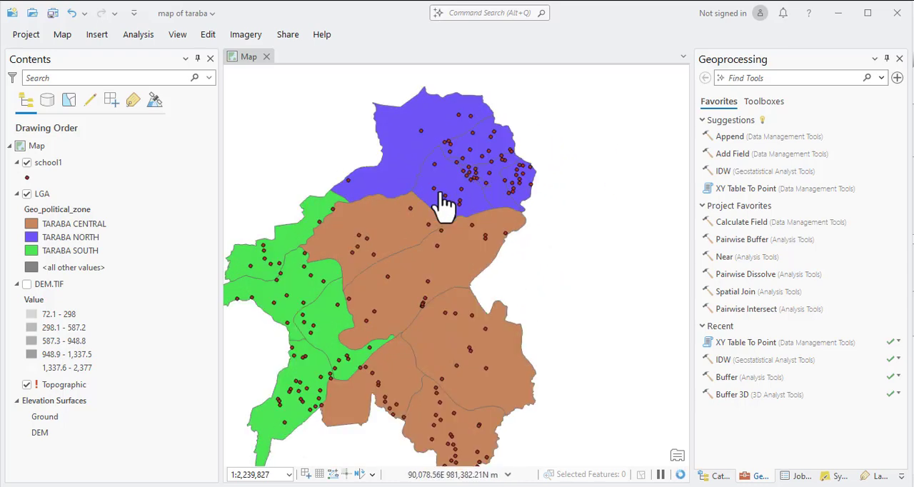
pyautogui.moveTo(445, 204); pyautogui.dragTo(495, 178)
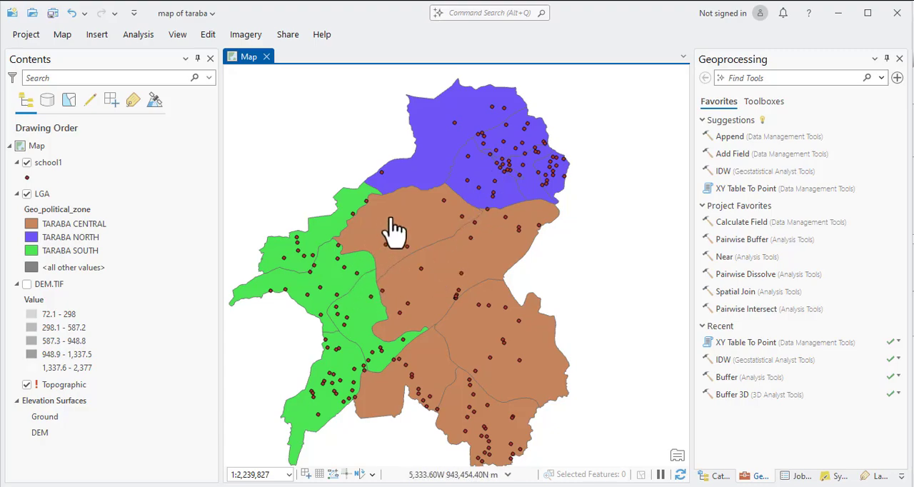
pyautogui.scroll(3, 402, 246)
pyautogui.scroll(-3, 402, 246)
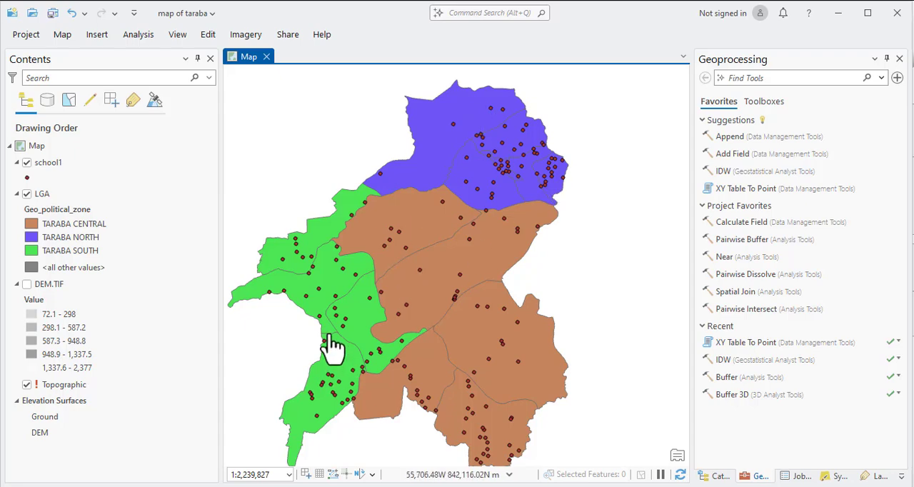
# Review the attribute table of the school1 layer and close it.
pyautogui.rightClick(50, 163)
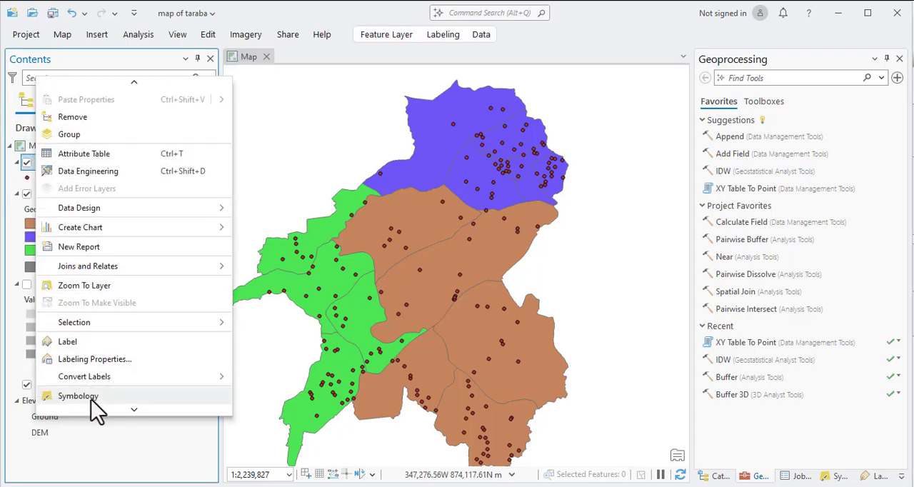
pyautogui.click(83, 159)
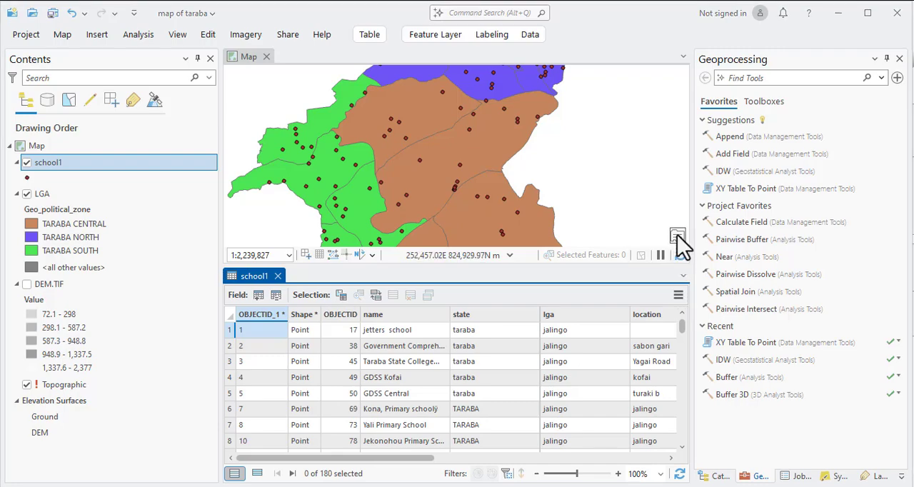
pyautogui.click(278, 276)
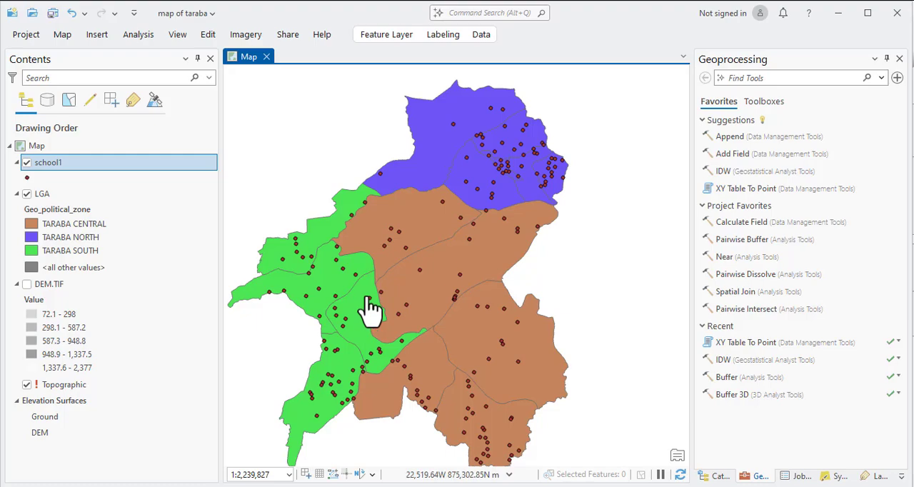
pyautogui.scroll(-1, 300, 283)
pyautogui.scroll(3, 300, 282)
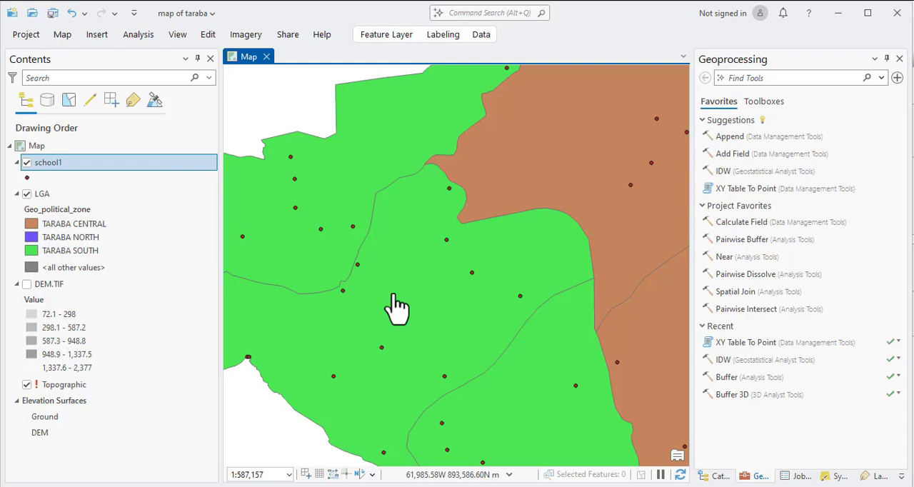
pyautogui.scroll(-1, 325, 309)
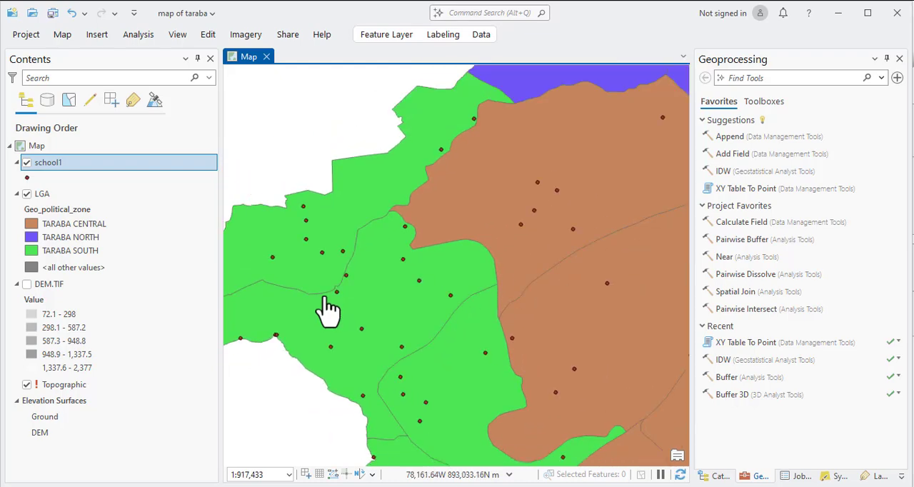
pyautogui.scroll(-2, 327, 309)
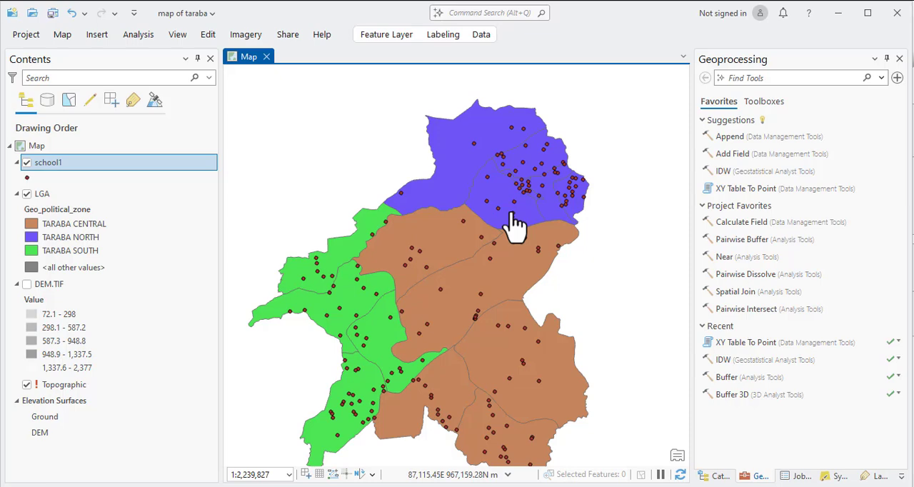
# Search the geoprocessing tools for "buffer" and open the Buffer analysis tool.
pyautogui.click(750, 78)
pyautogui.write('buffer')
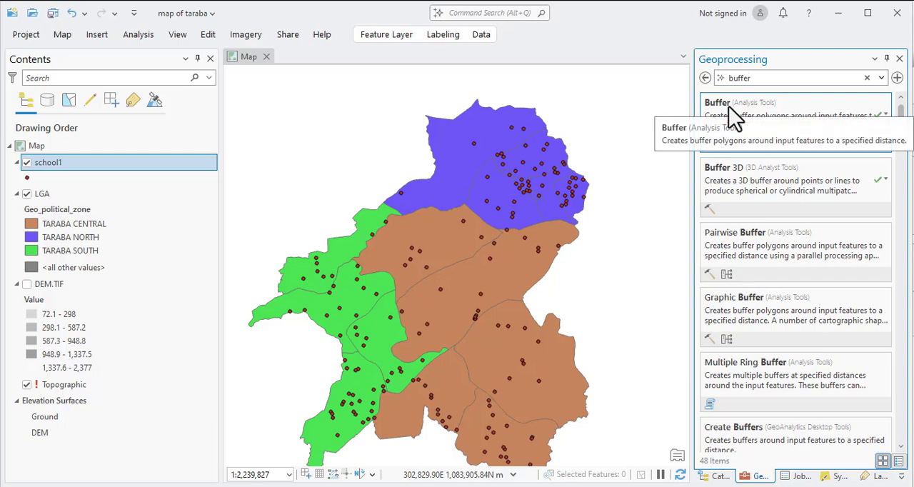
pyautogui.click(140, 35)
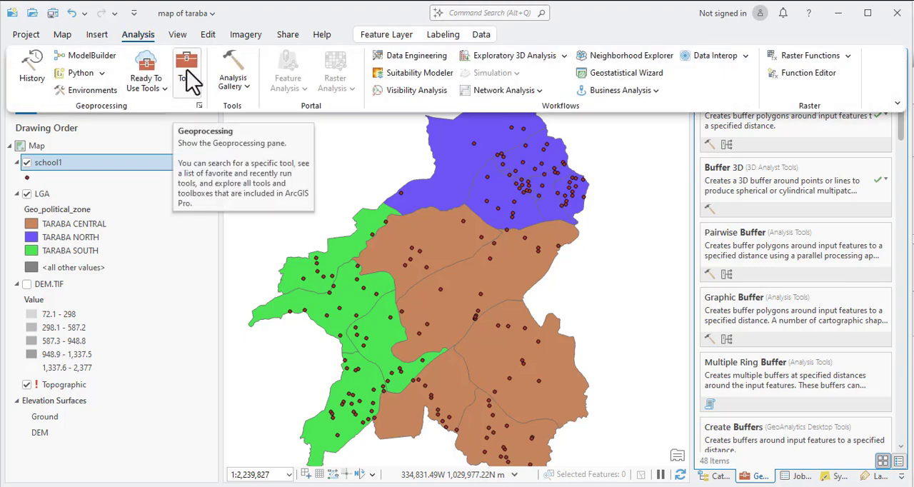
pyautogui.click(185, 75)
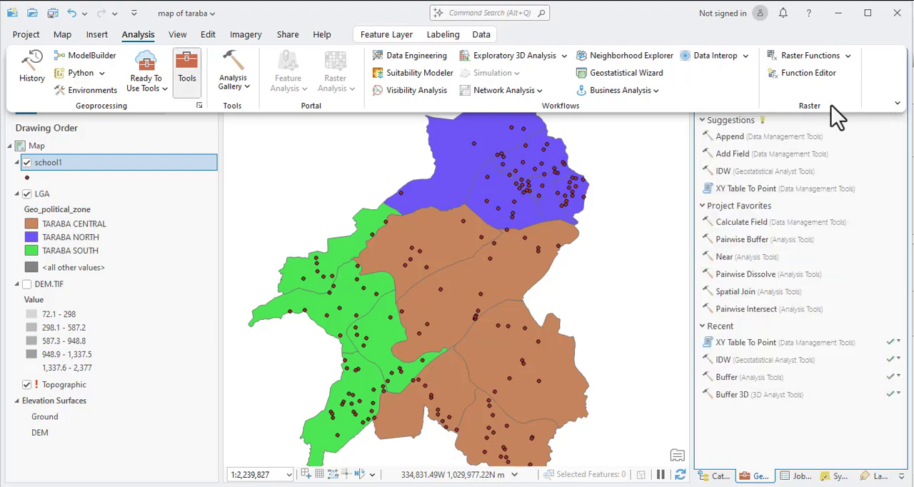
pyautogui.click(853, 137)
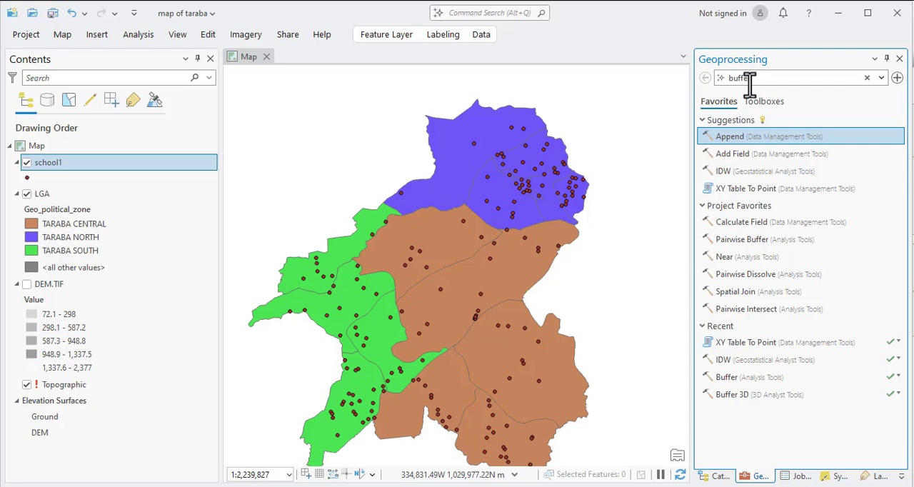
pyautogui.press('Return')
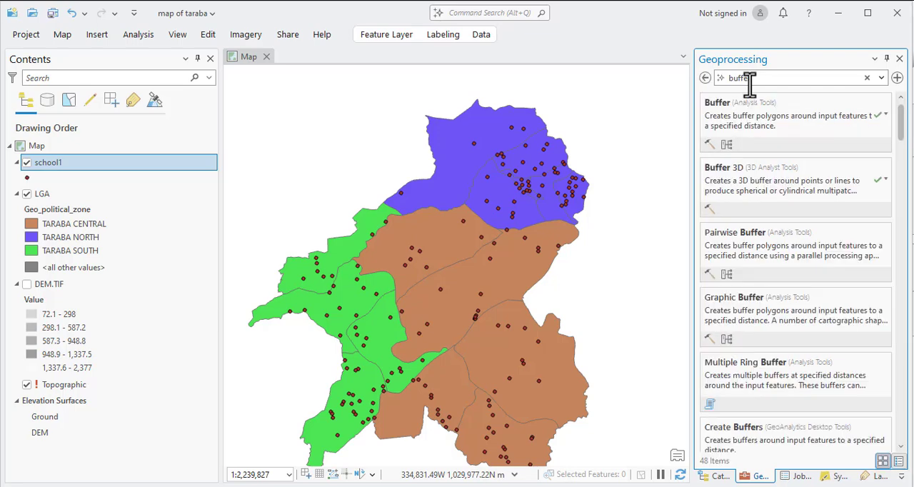
pyautogui.click(725, 129)
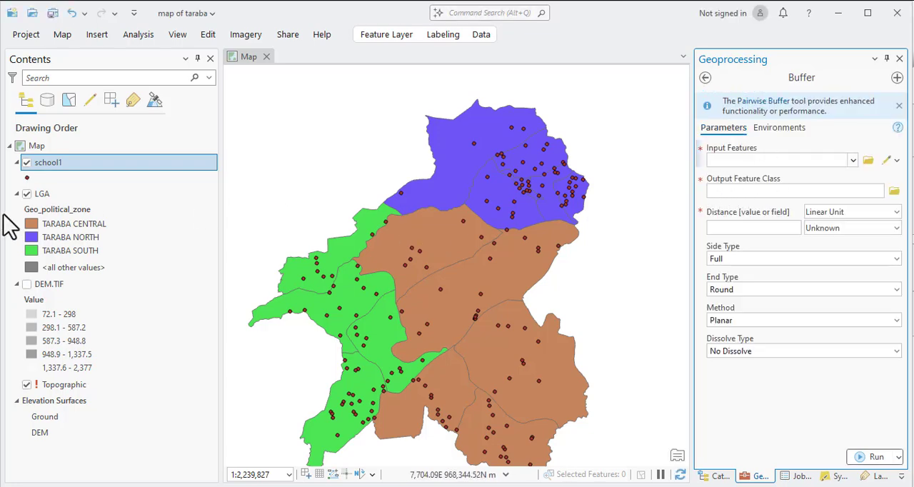
# Run Buffer on the school1 layer with a linear distance of 1 kilometer.
pyautogui.click(853, 160)
pyautogui.click(740, 177)
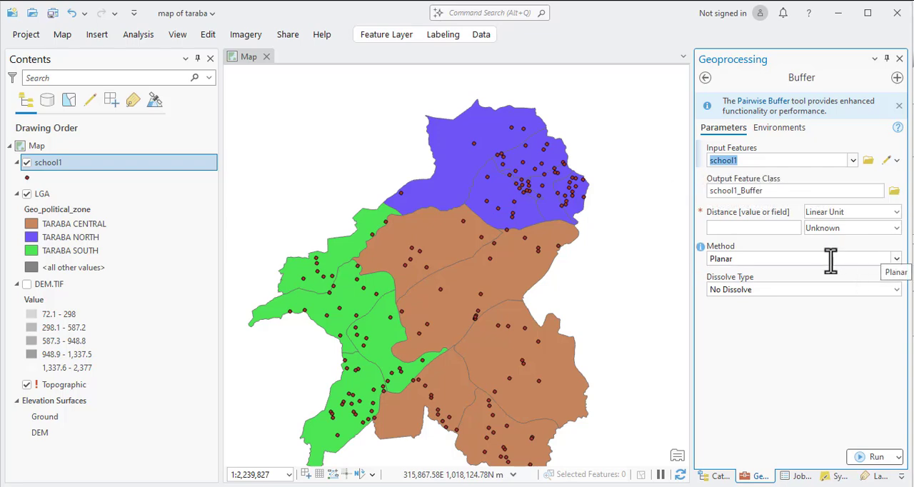
pyautogui.click(754, 227)
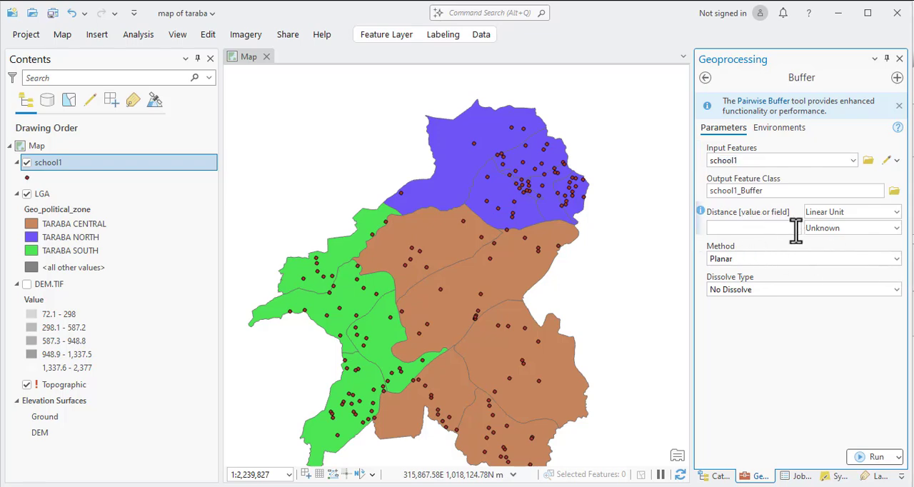
pyautogui.write('1')
pyautogui.click(891, 229)
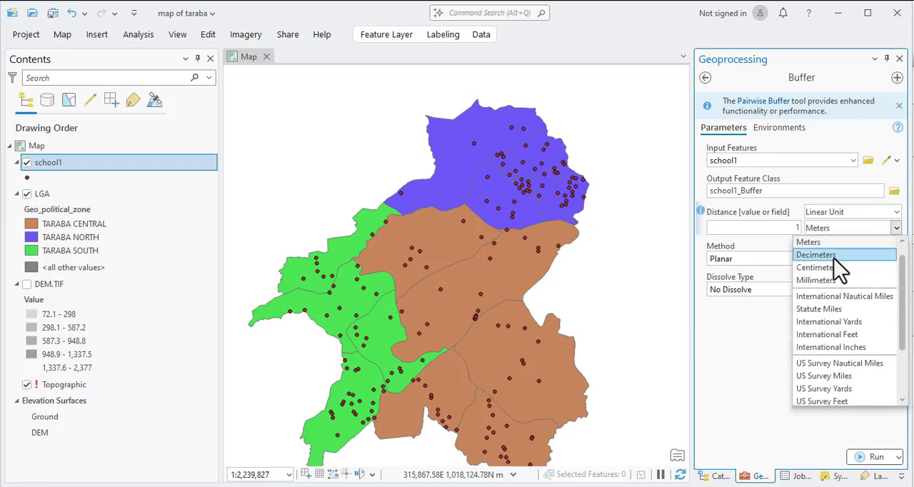
pyautogui.scroll(1, 831, 260)
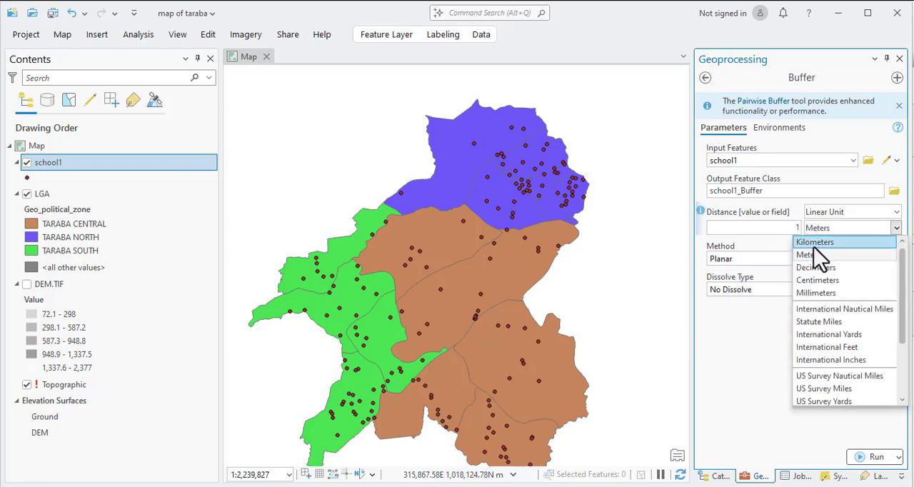
pyautogui.click(820, 243)
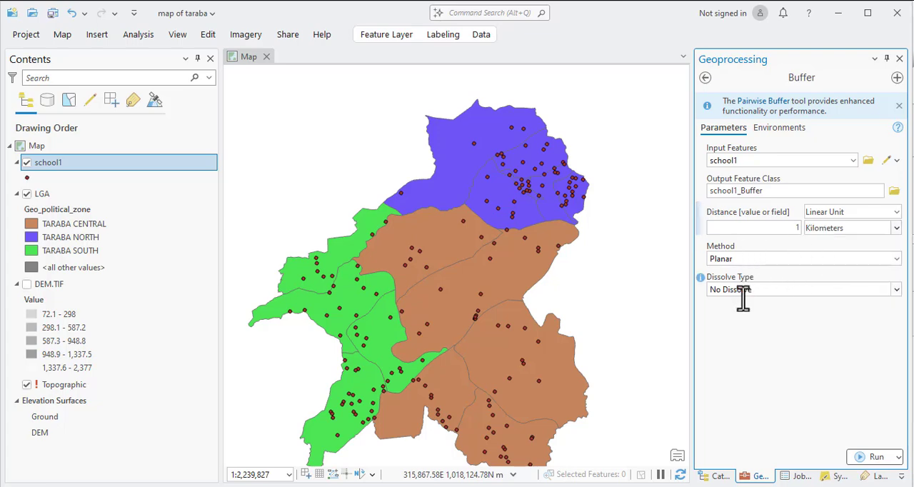
pyautogui.click(878, 457)
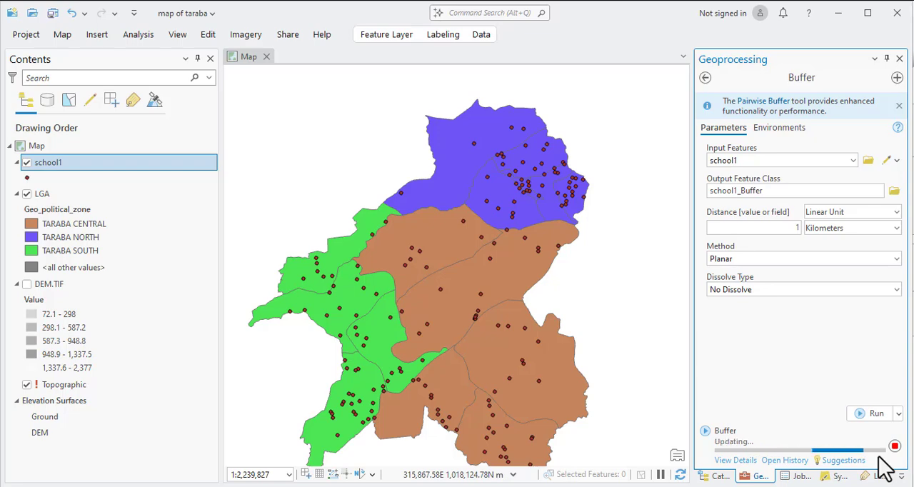
pyautogui.moveTo(840, 452)
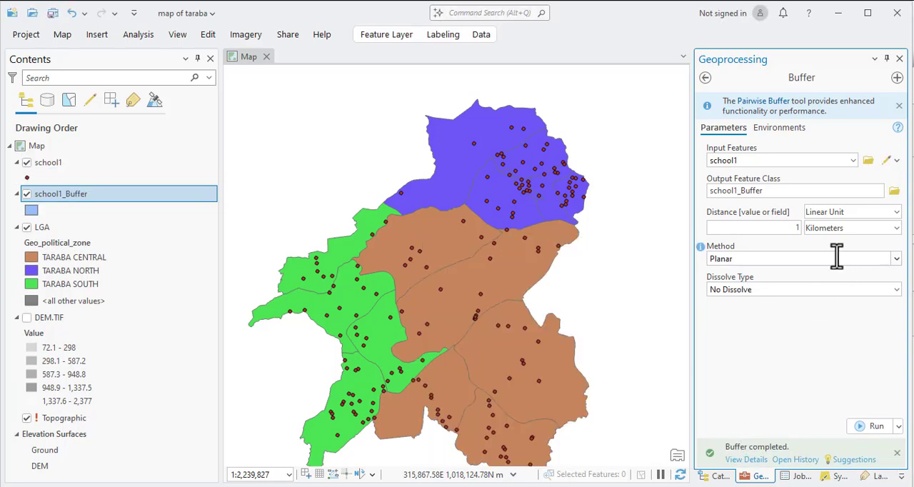
# Inspect the buffers drawn around the school points in the Taraba South zone.
pyautogui.scroll(3, 364, 303)
pyautogui.scroll(6, 364, 304)
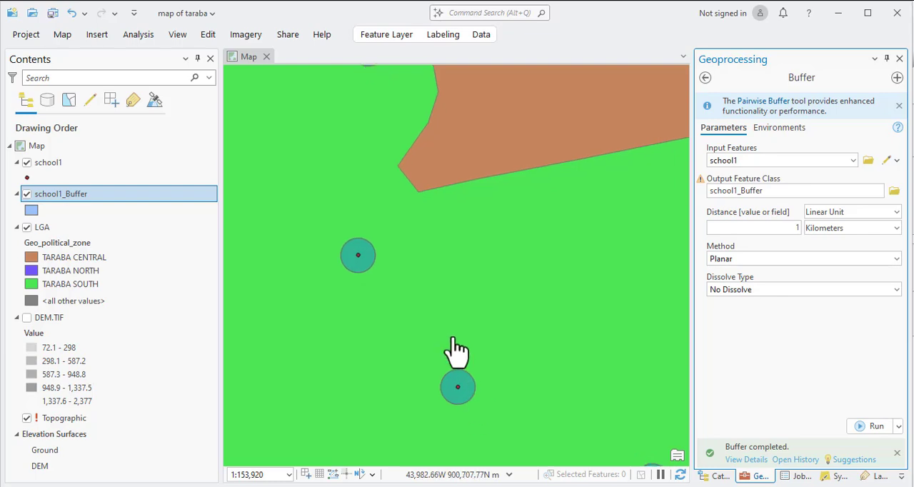
pyautogui.scroll(-3, 440, 329)
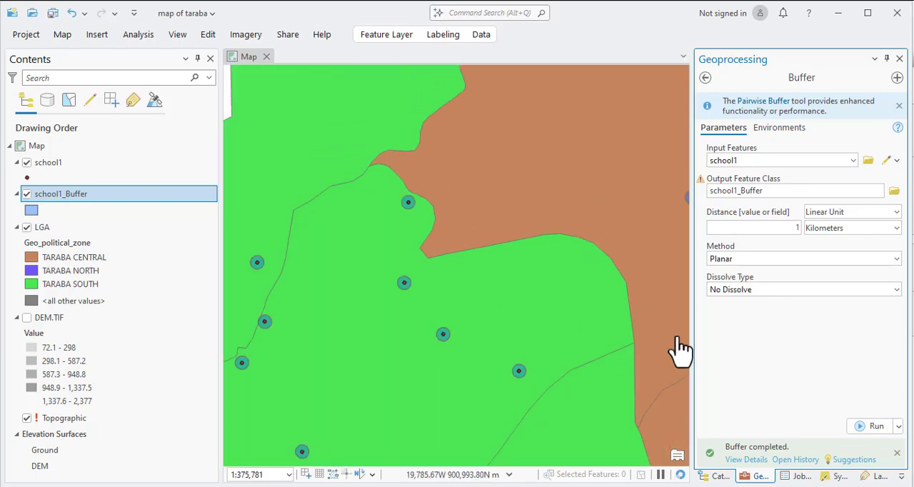
# Return to the buffer tool search results and open the Multiple Ring Buffer tool.
pyautogui.click(705, 79)
pyautogui.scroll(2, 436, 267)
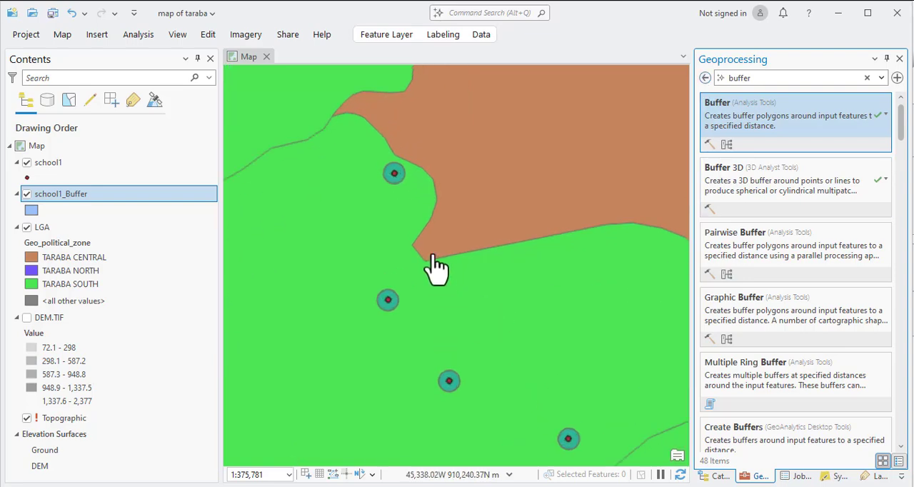
pyautogui.scroll(-2, 436, 268)
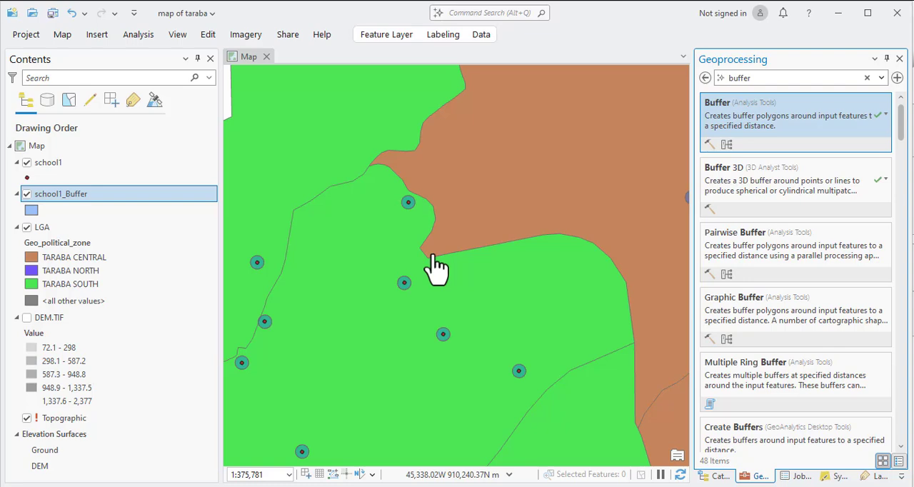
pyautogui.scroll(-1, 436, 267)
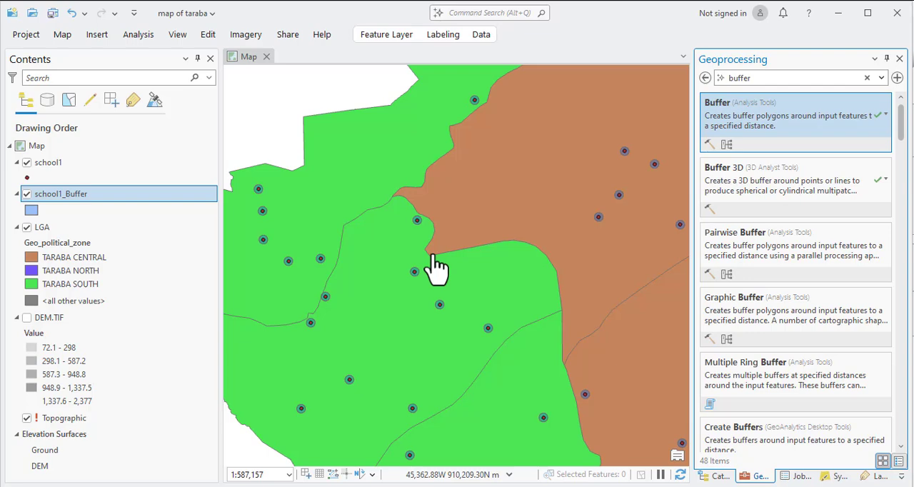
pyautogui.scroll(-1, 764, 368)
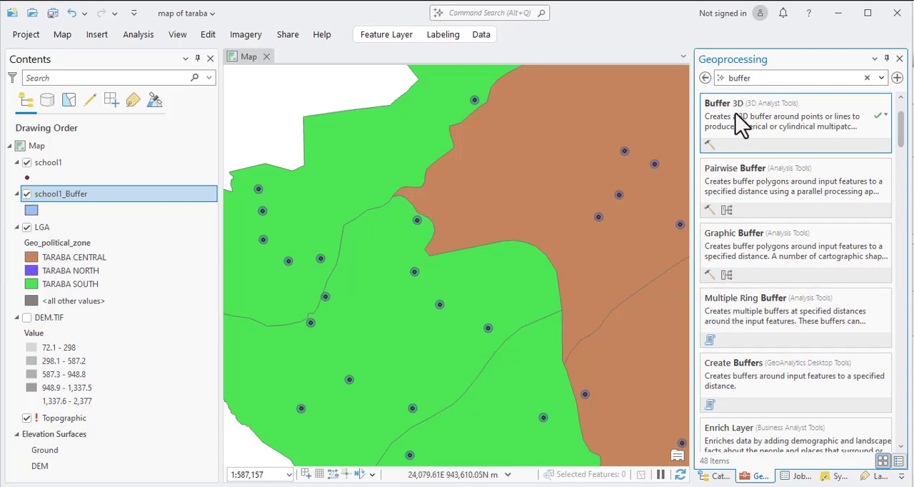
pyautogui.click(747, 301)
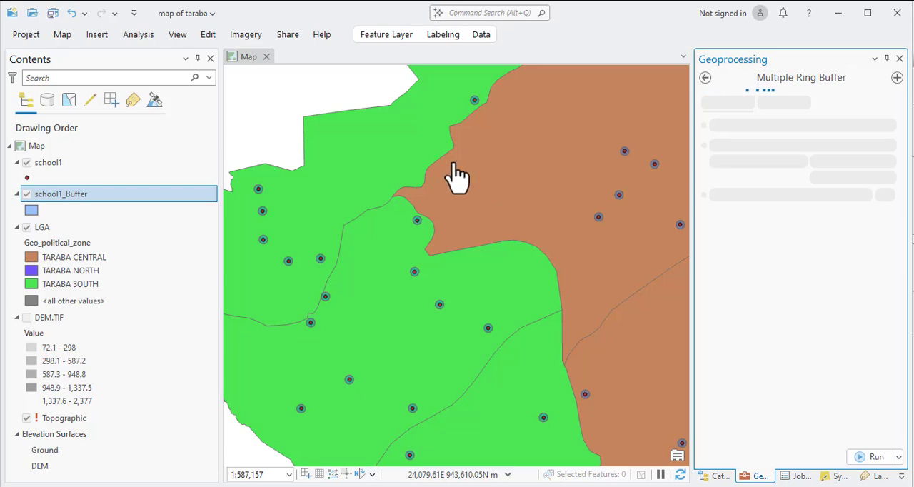
pyautogui.click(707, 78)
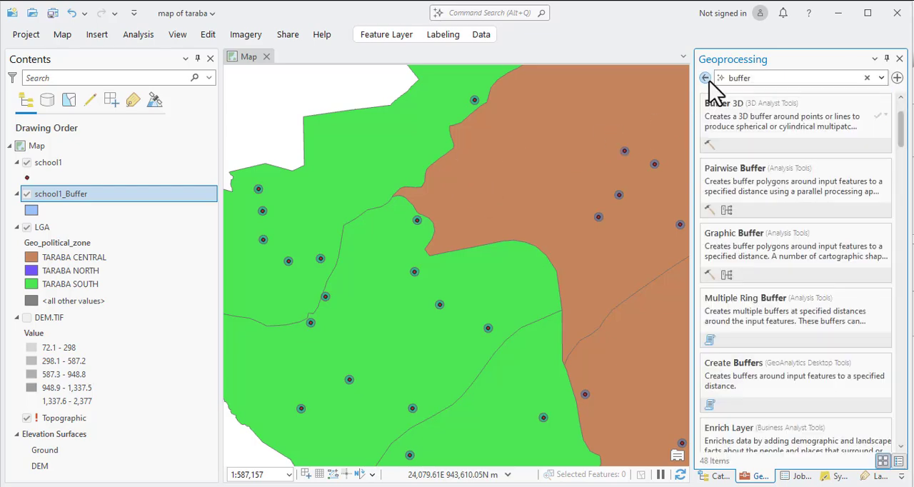
pyautogui.click(758, 307)
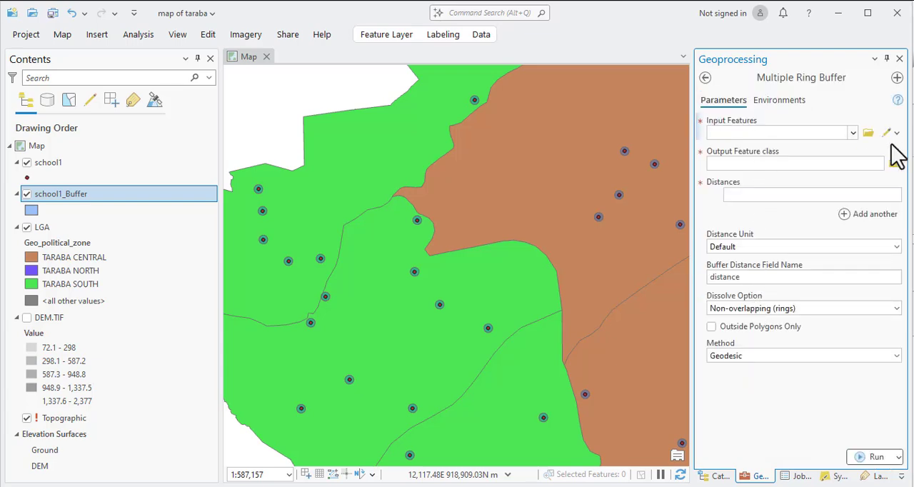
# Set school1 as the input features and enter ring distances of 1, 2, 3, 4, 5, 6, 7 and 10.
pyautogui.click(851, 133)
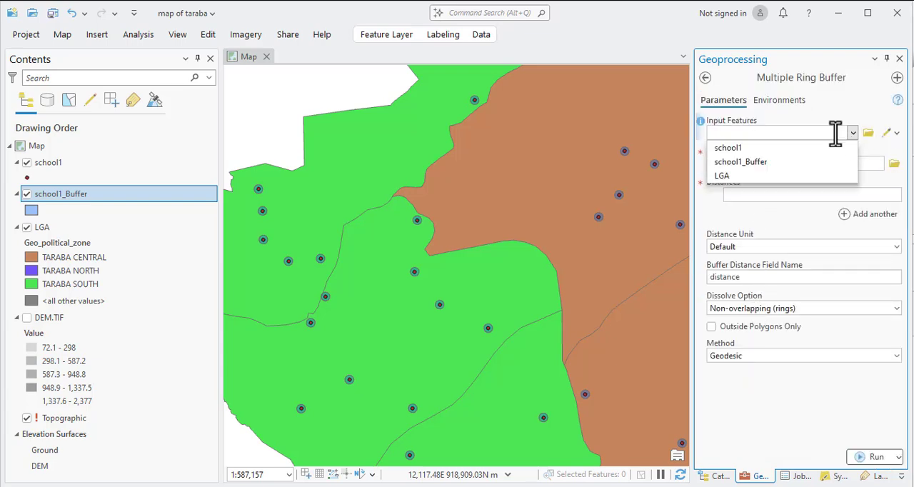
pyautogui.click(733, 149)
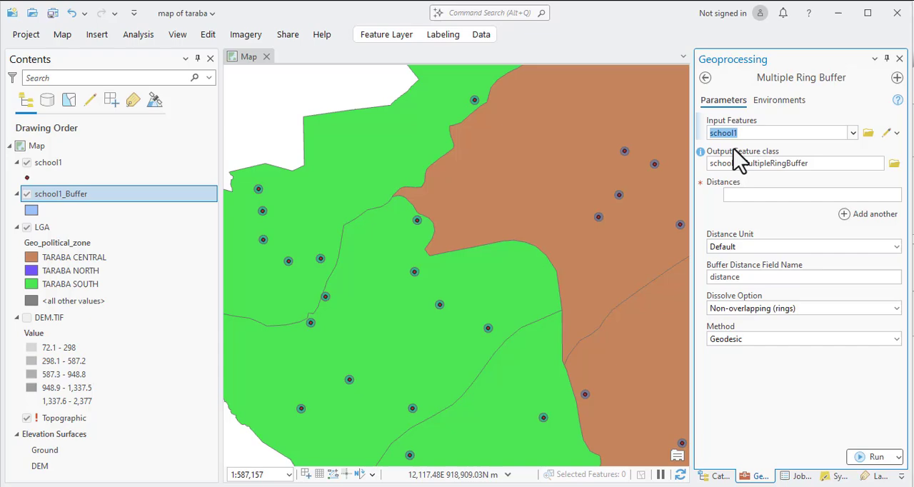
pyautogui.click(736, 195)
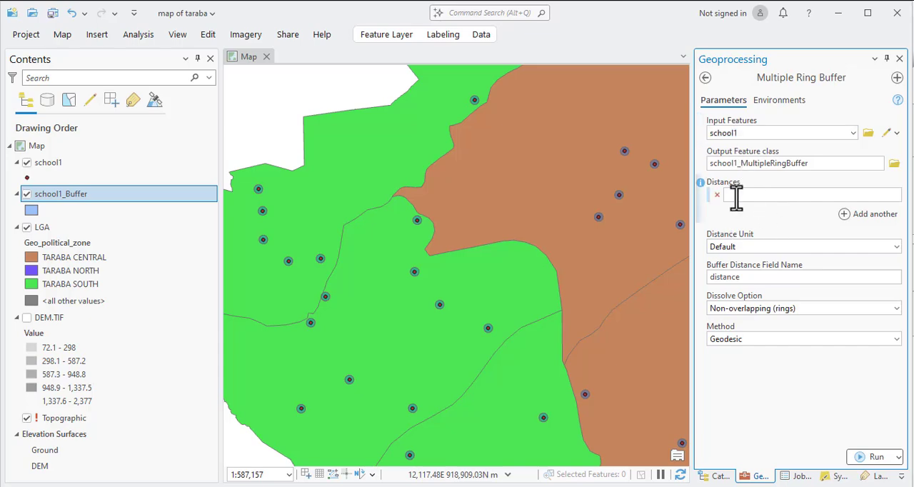
pyautogui.click(853, 215)
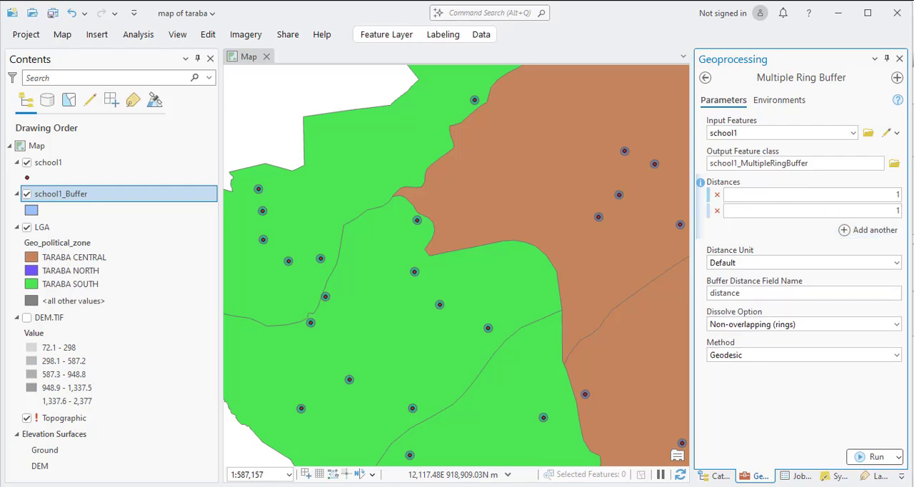
pyautogui.click(885, 229)
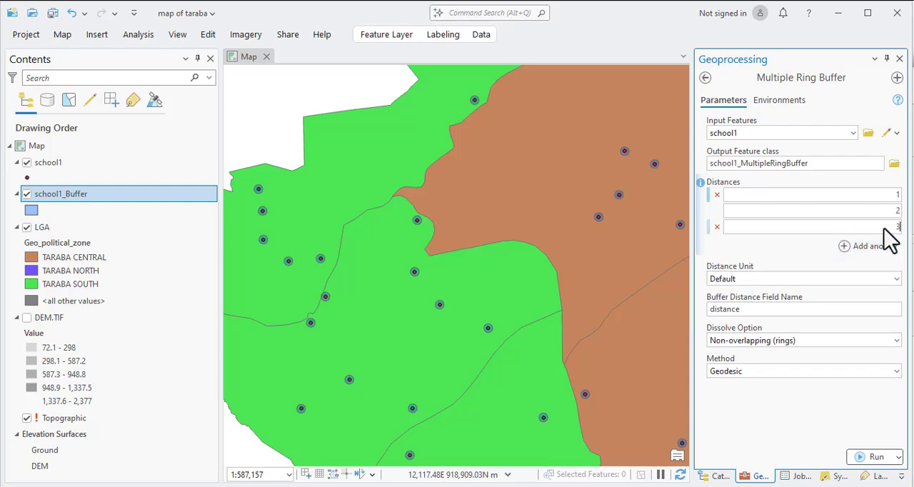
pyautogui.click(889, 248)
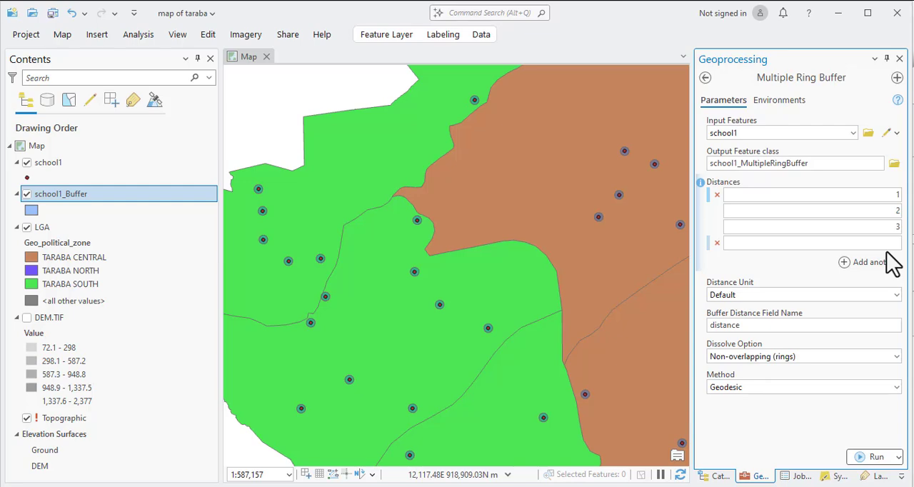
pyautogui.write('4')
pyautogui.click(885, 266)
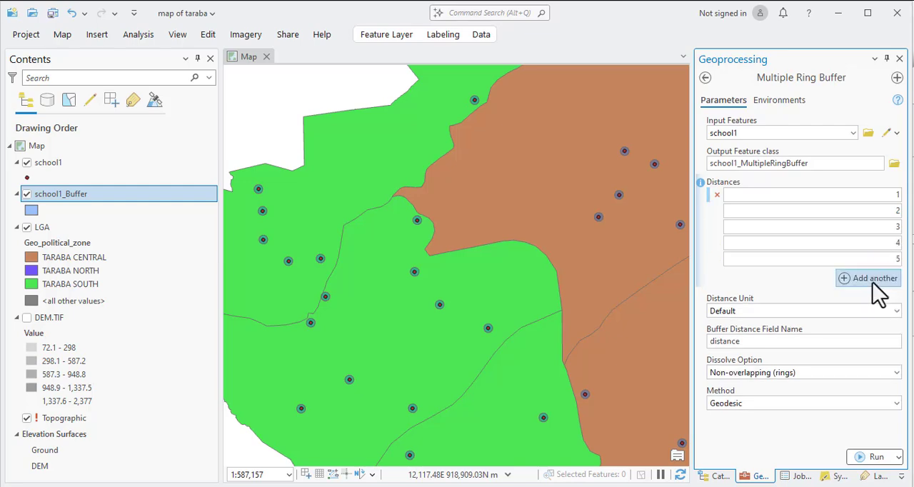
pyautogui.click(876, 278)
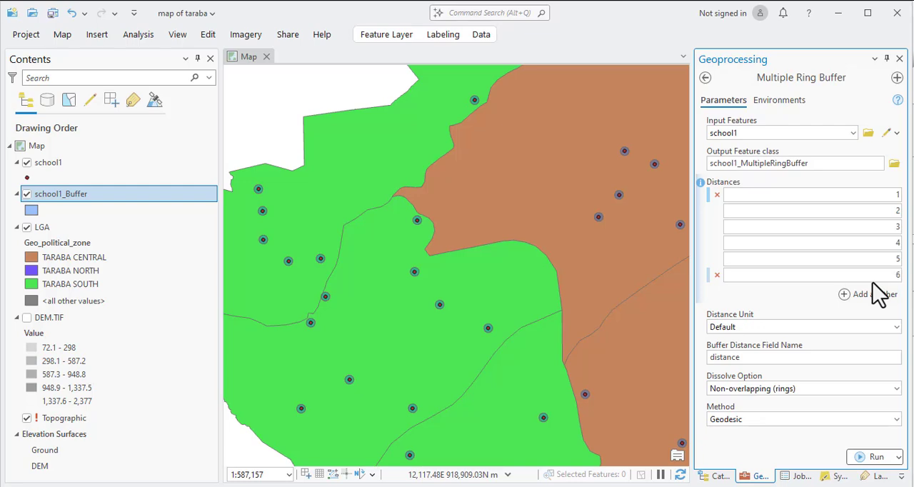
pyautogui.click(883, 299)
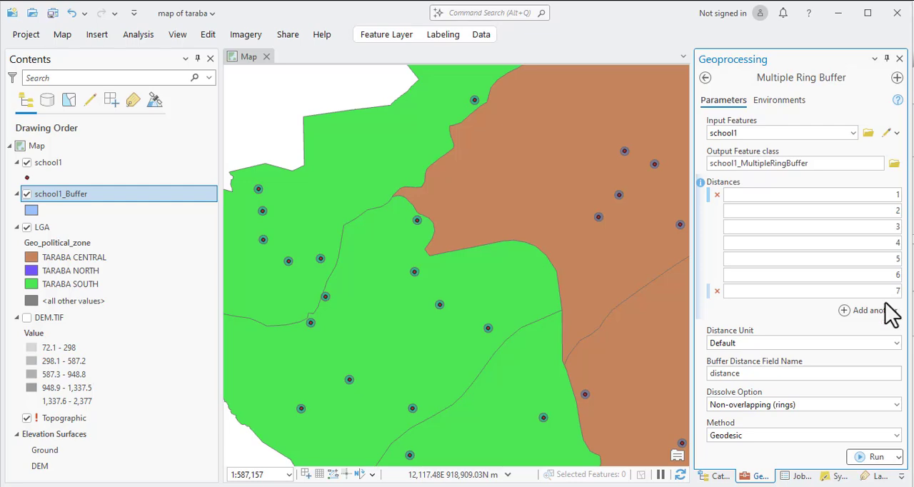
pyautogui.click(883, 311)
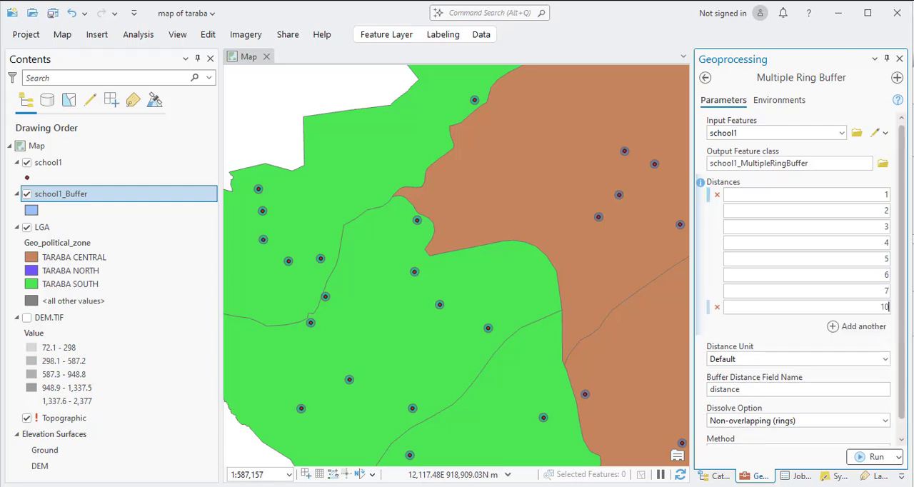
# Set the dissolve option to Overlapping (disks) and the method to Planar, and run Multiple Ring Buffer.
pyautogui.scroll(-1, 777, 339)
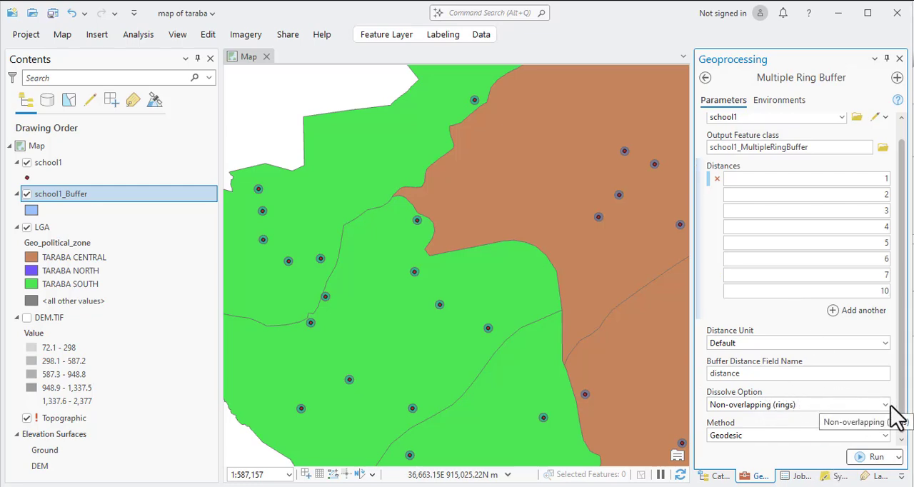
pyautogui.click(890, 405)
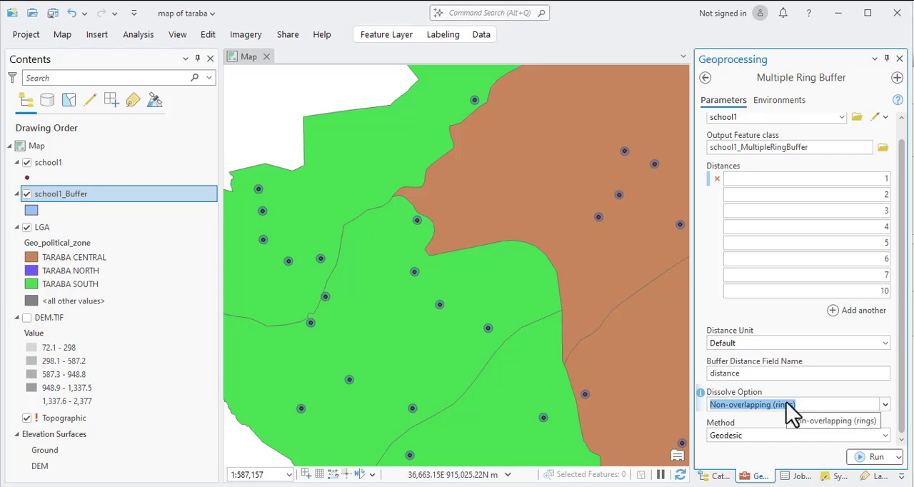
pyautogui.click(761, 420)
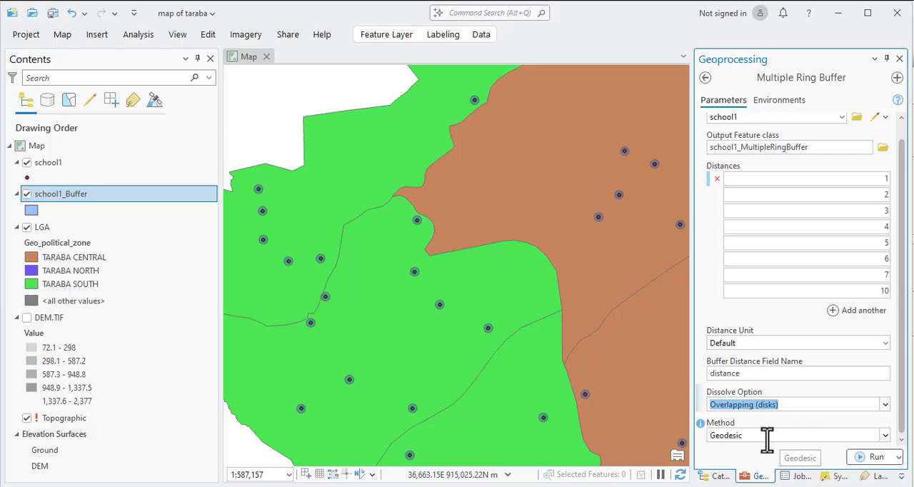
pyautogui.click(876, 436)
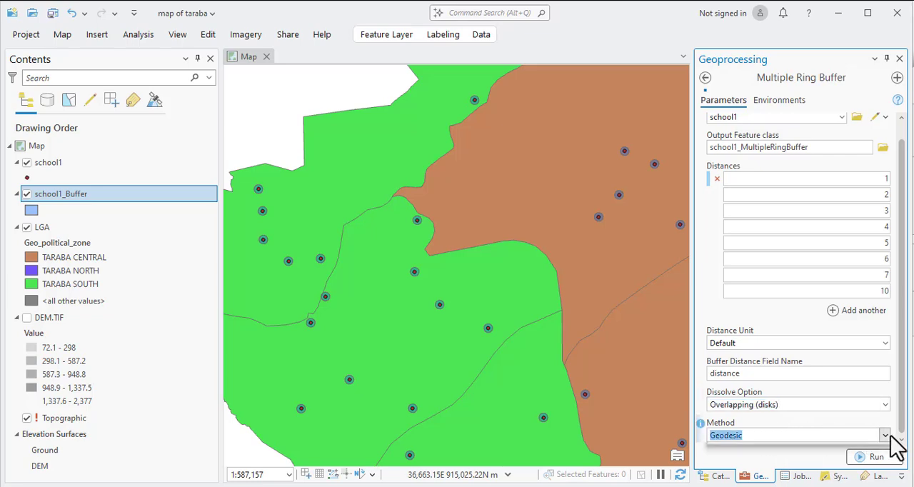
pyautogui.click(725, 451)
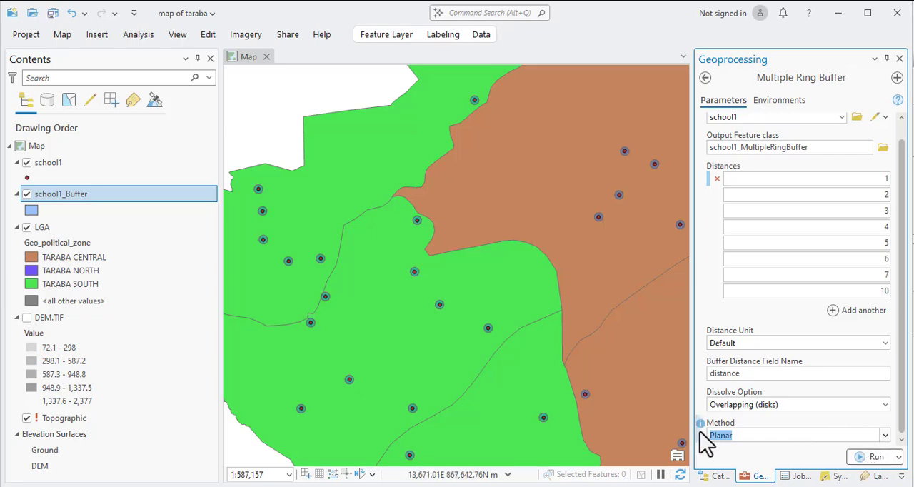
pyautogui.click(886, 435)
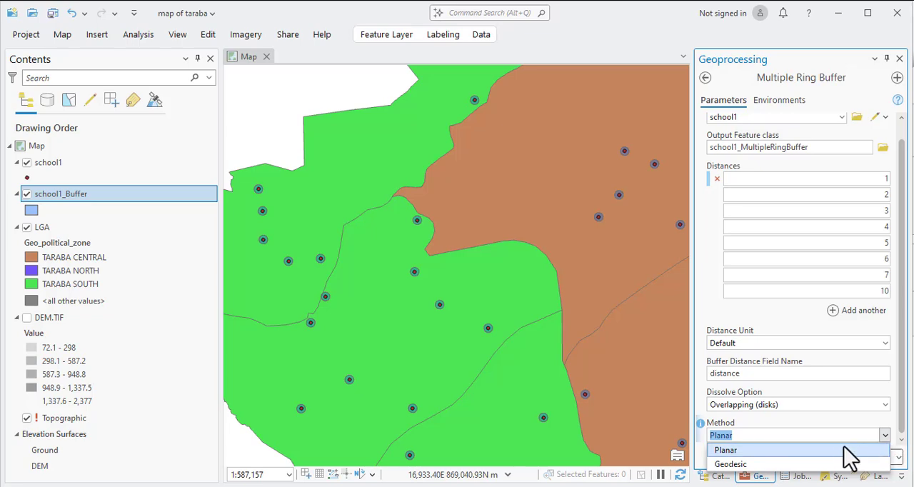
pyautogui.click(815, 451)
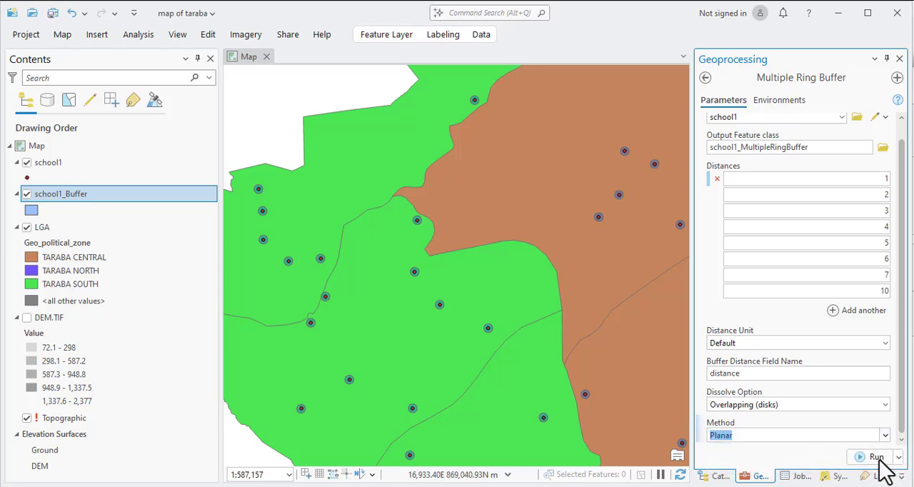
pyautogui.click(876, 457)
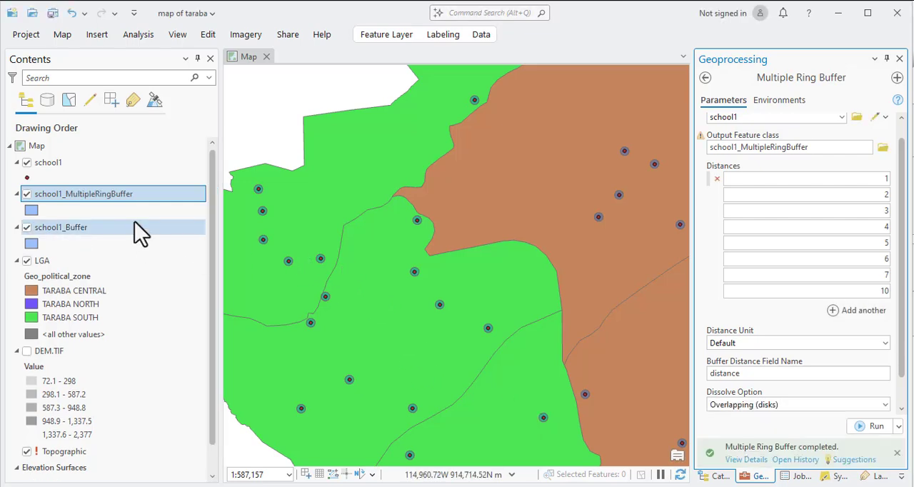
# Zoom to the school1_MultipleRingBuffer layer and hide the LGA layer to expose the rings around the schools.
pyautogui.rightClick(115, 206)
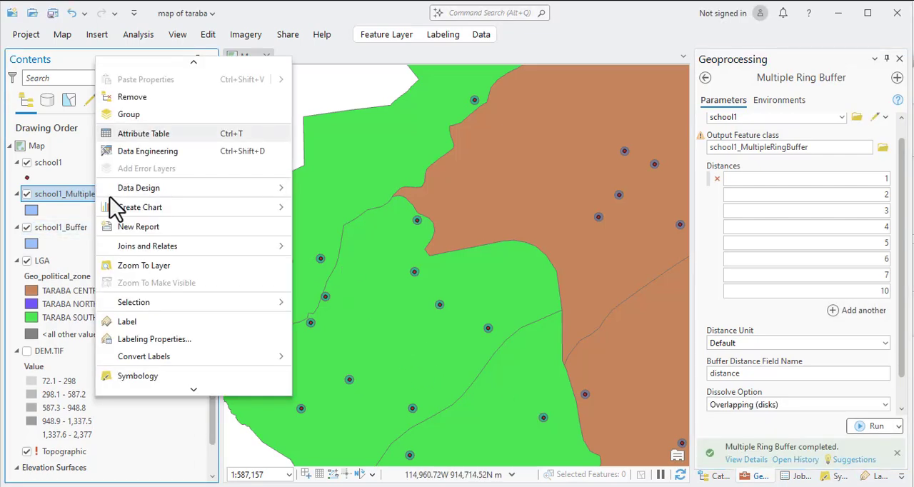
pyautogui.click(136, 267)
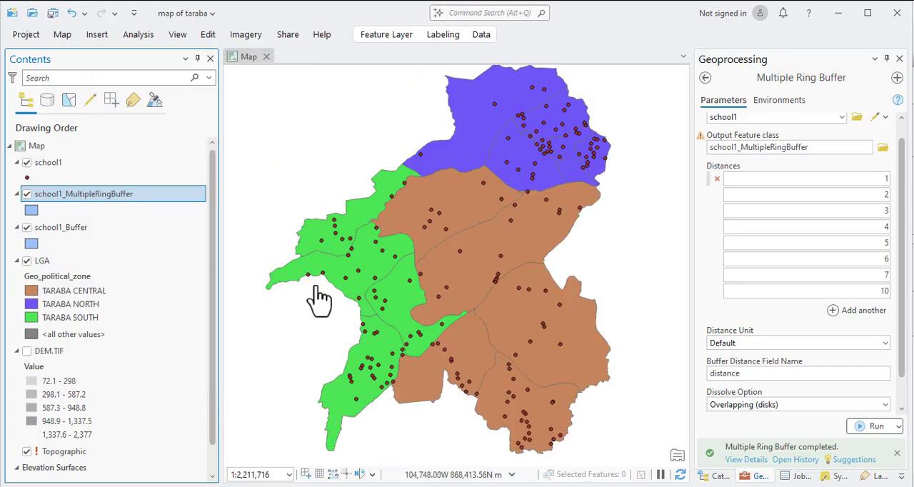
pyautogui.scroll(-3, 400, 298)
pyautogui.scroll(7, 393, 287)
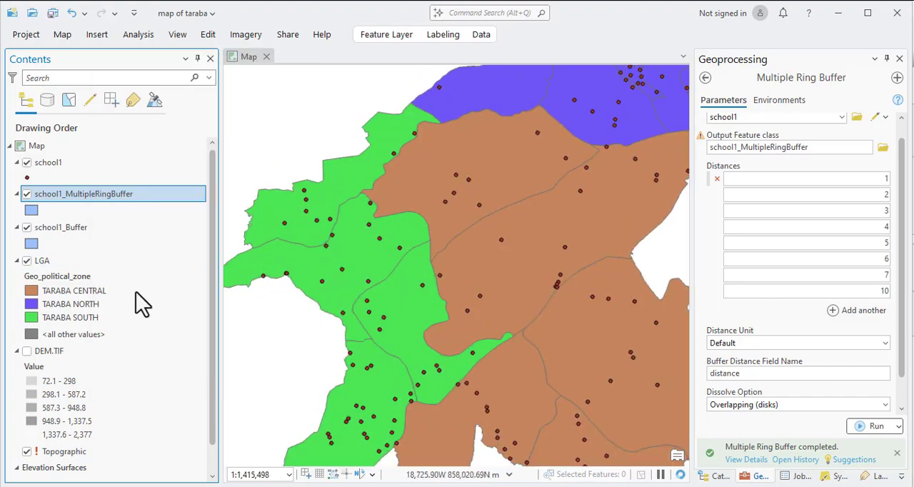
pyautogui.click(26, 260)
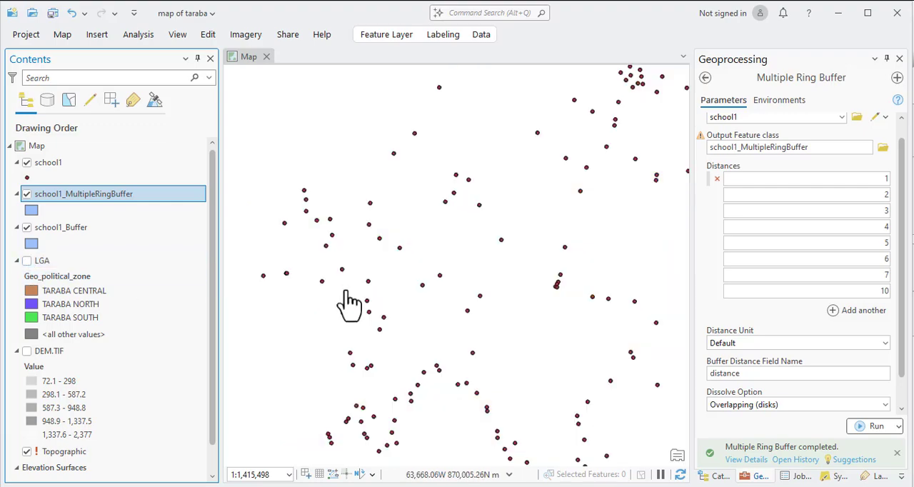
pyautogui.scroll(-2, 337, 246)
pyautogui.scroll(3, 341, 255)
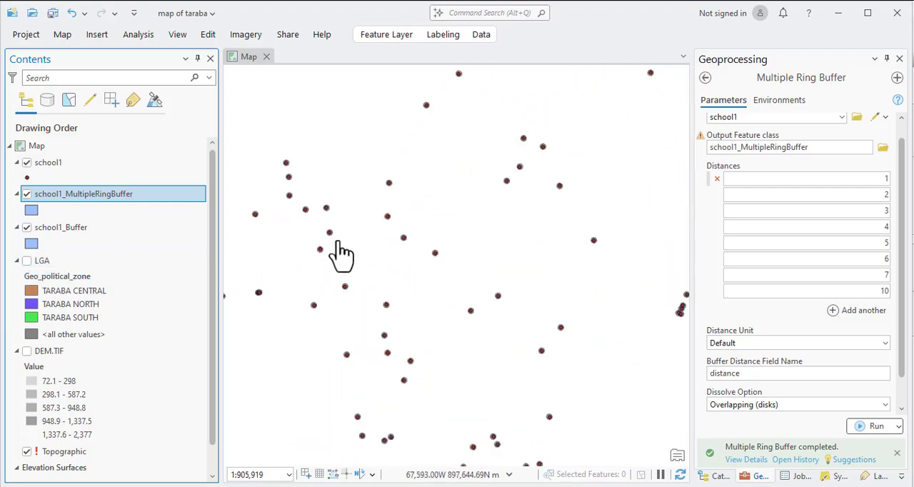
# Review the Multiple Ring Buffer run details and hide the school1_Buffer layer to isolate the new rings.
pyautogui.click(746, 460)
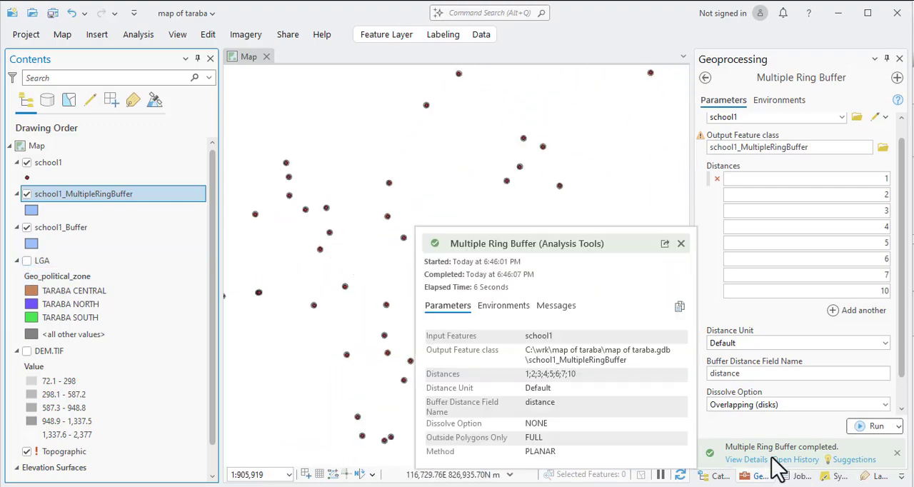
pyautogui.click(390, 250)
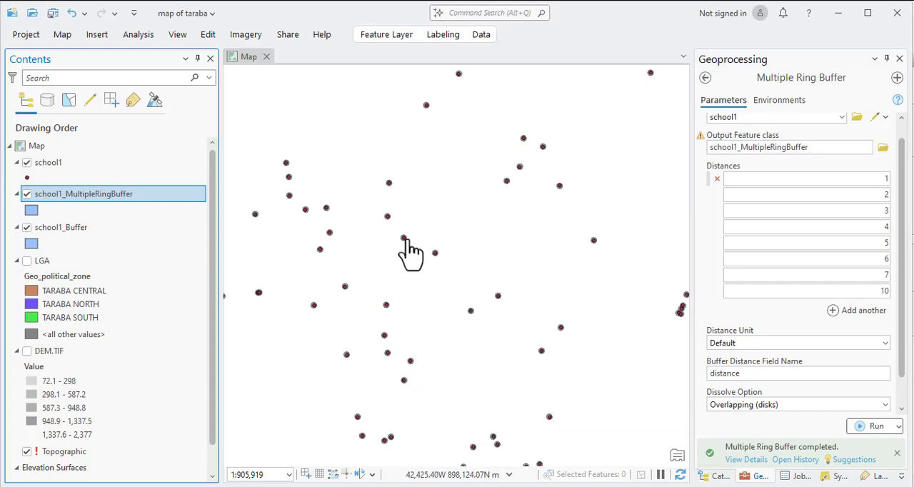
pyautogui.scroll(3, 404, 242)
pyautogui.scroll(-5, 403, 242)
pyautogui.scroll(5, 403, 244)
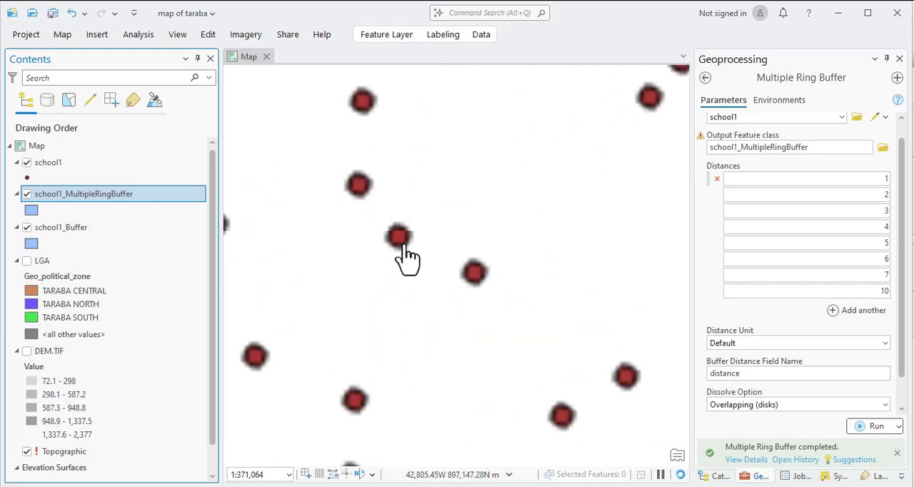
pyautogui.scroll(5, 402, 244)
pyautogui.scroll(-6, 396, 238)
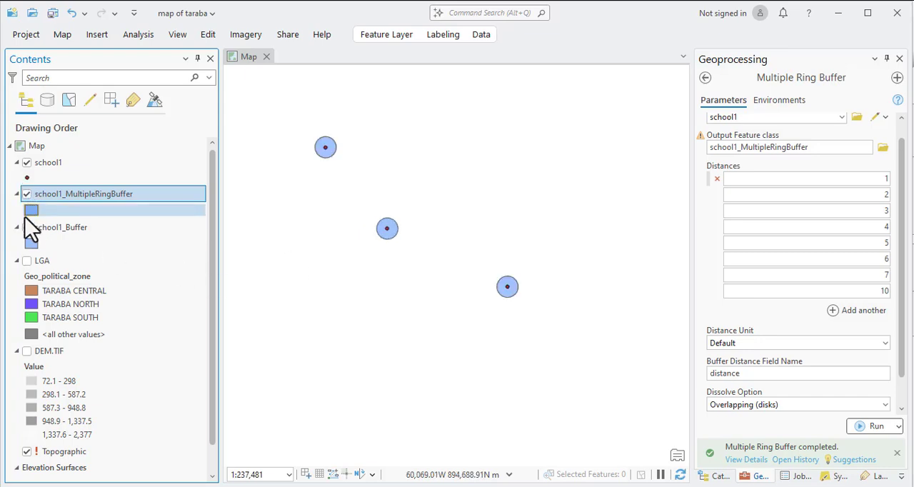
pyautogui.click(26, 227)
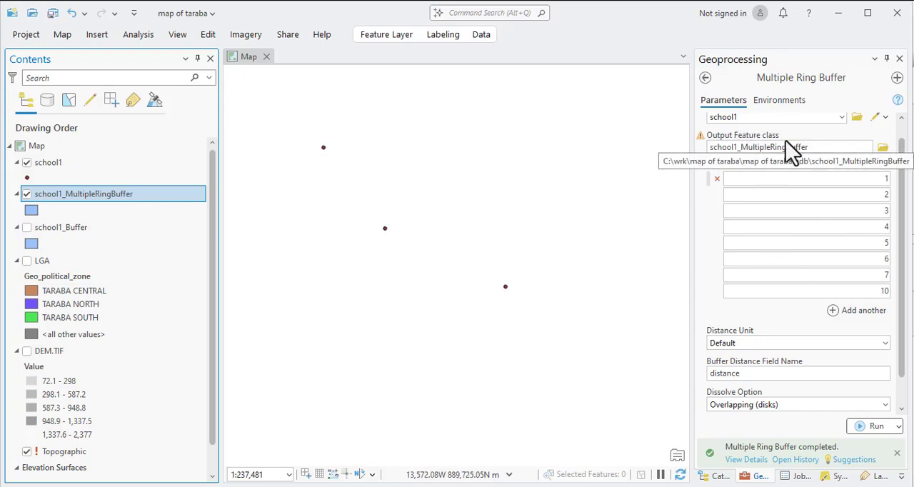
# Rename the output feature class to school1_MeeultipleRingBuffer and run Multiple Ring Buffer again with the same distances.
pyautogui.click(815, 148)
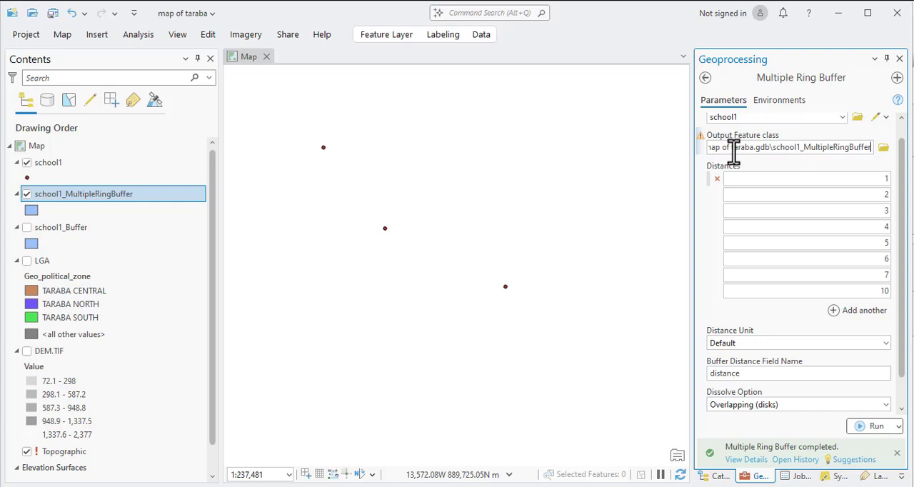
pyautogui.moveTo(700, 137)
pyautogui.click(776, 209)
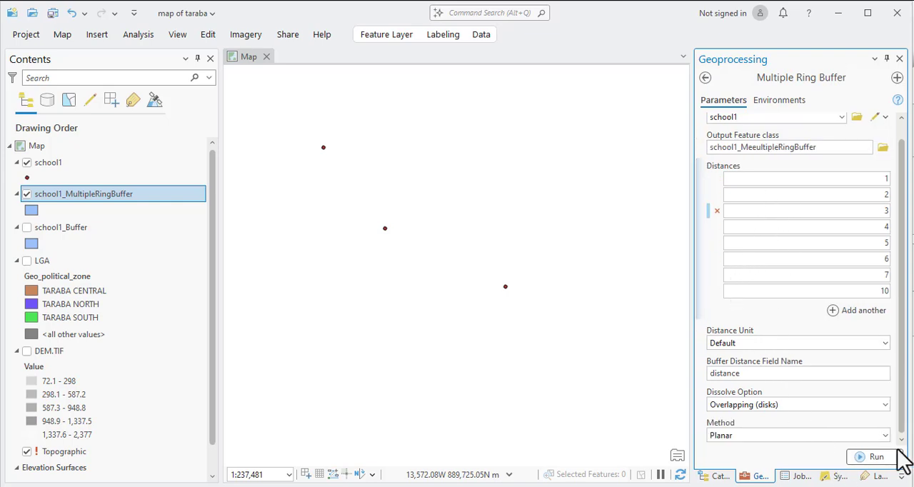
pyautogui.click(877, 457)
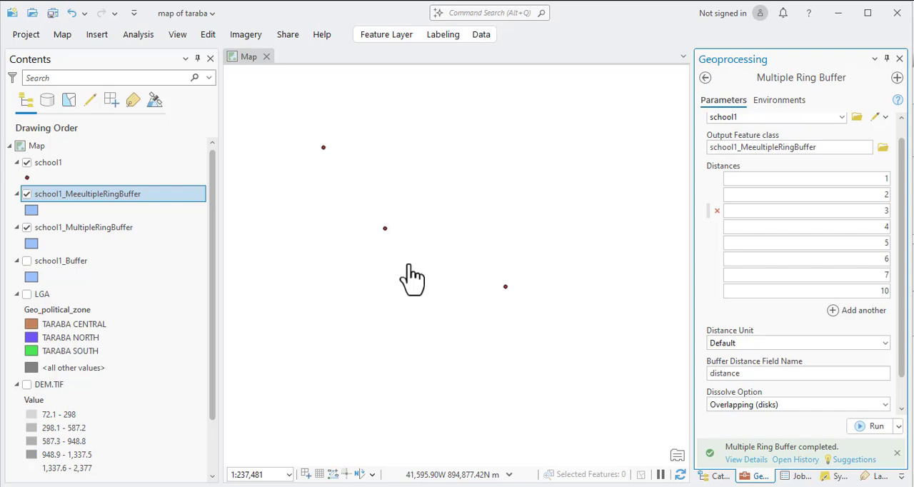
# Zoom to the school1_MeeultipleRingBuffer layer and examine the rings around a single school point.
pyautogui.rightClick(89, 198)
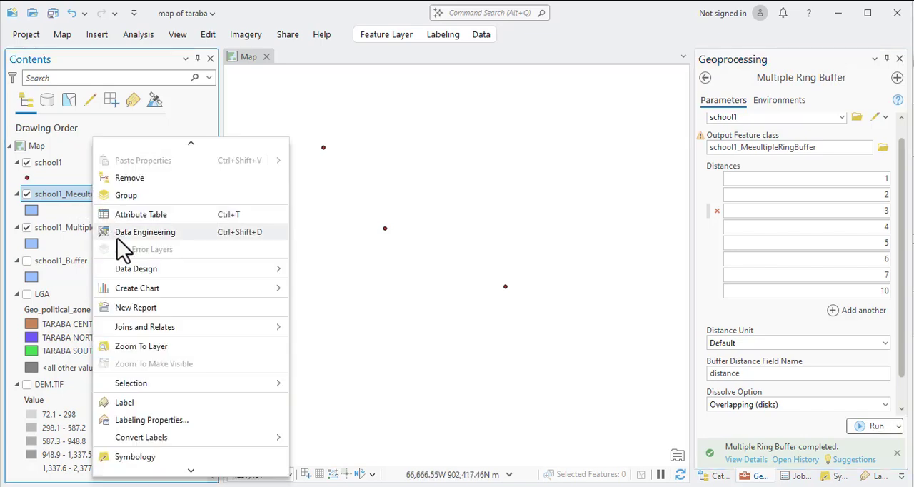
pyautogui.click(142, 346)
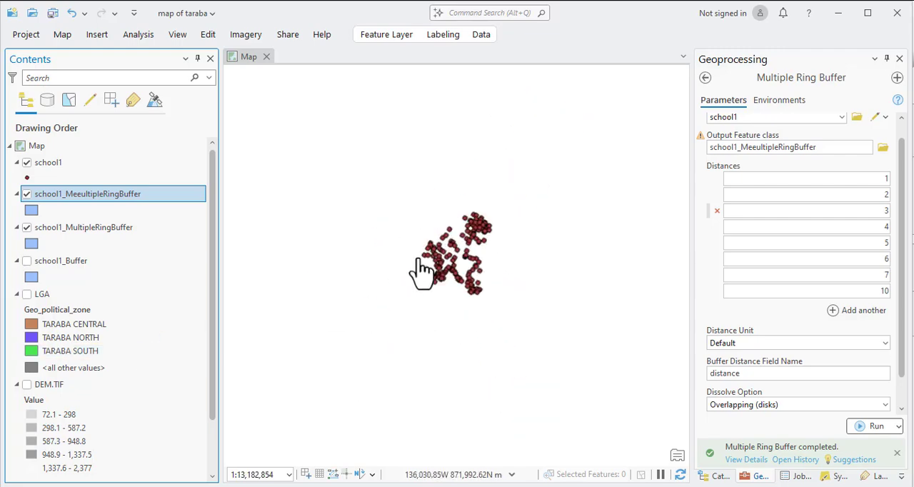
pyautogui.scroll(6, 422, 270)
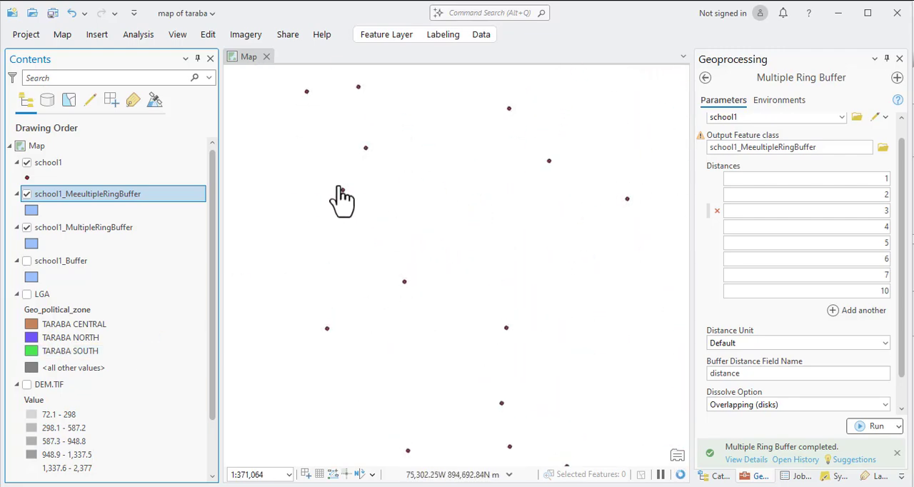
pyautogui.scroll(6, 341, 197)
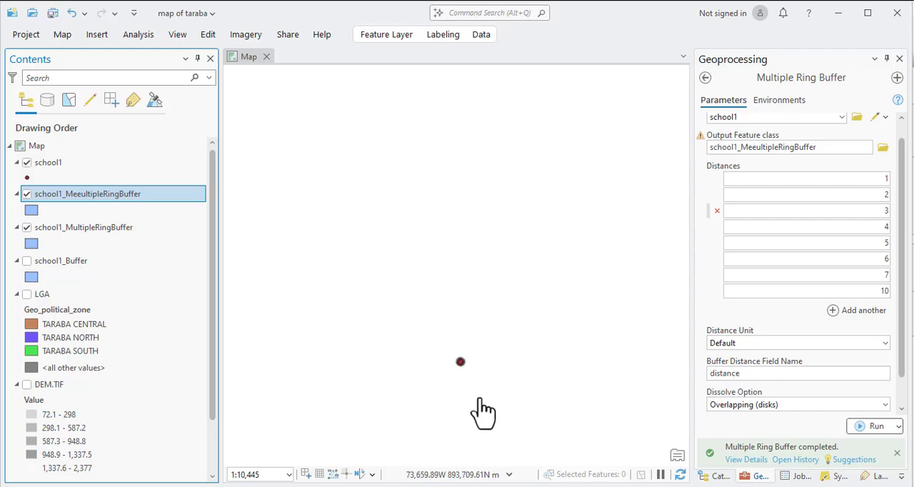
# Examine the concentric rings of the school1_MeeultipleRingBuffer layer around the school point, from the innermost ring to the outermost.
pyautogui.scroll(3, 461, 375)
pyautogui.scroll(2, 336, 207)
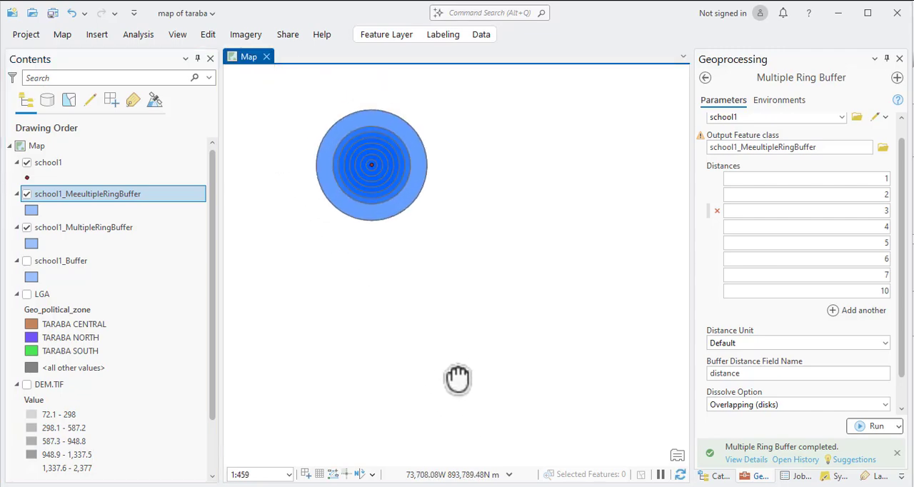
pyautogui.scroll(4, 371, 175)
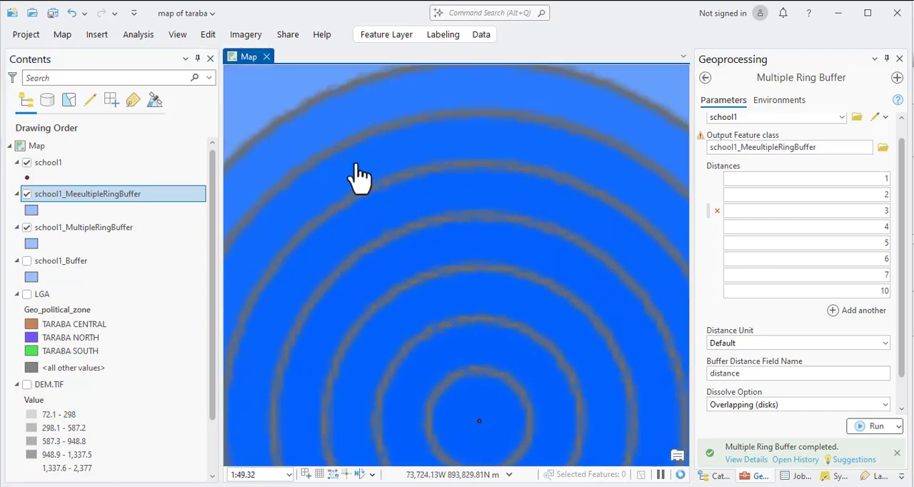
pyautogui.scroll(-3, 368, 193)
pyautogui.scroll(3, 302, 215)
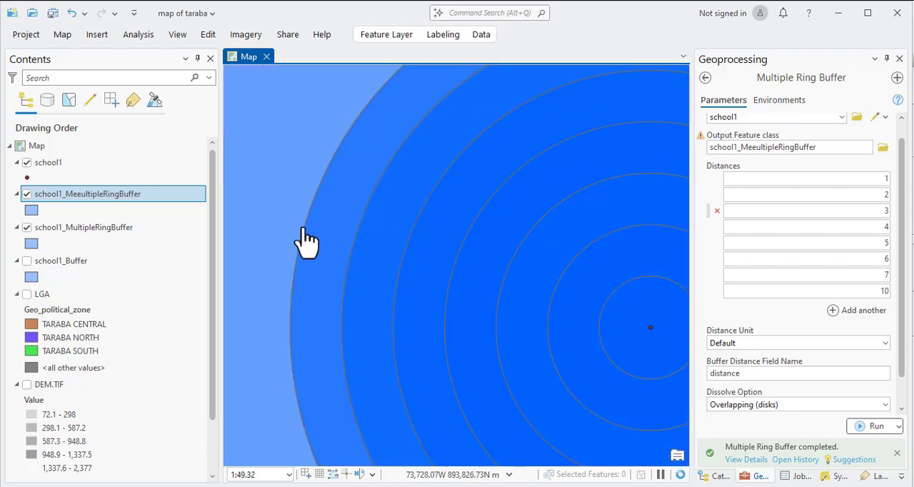
pyautogui.scroll(-2, 428, 228)
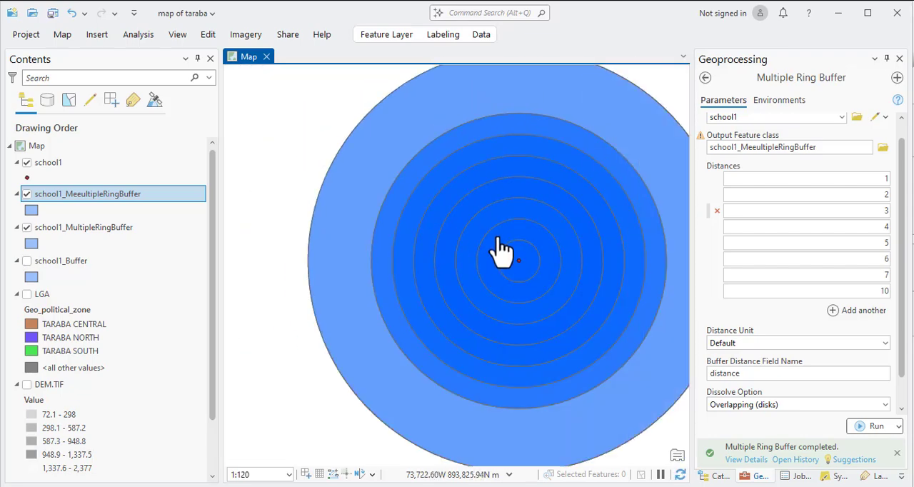
pyautogui.moveTo(500, 246); pyautogui.dragTo(467, 240)
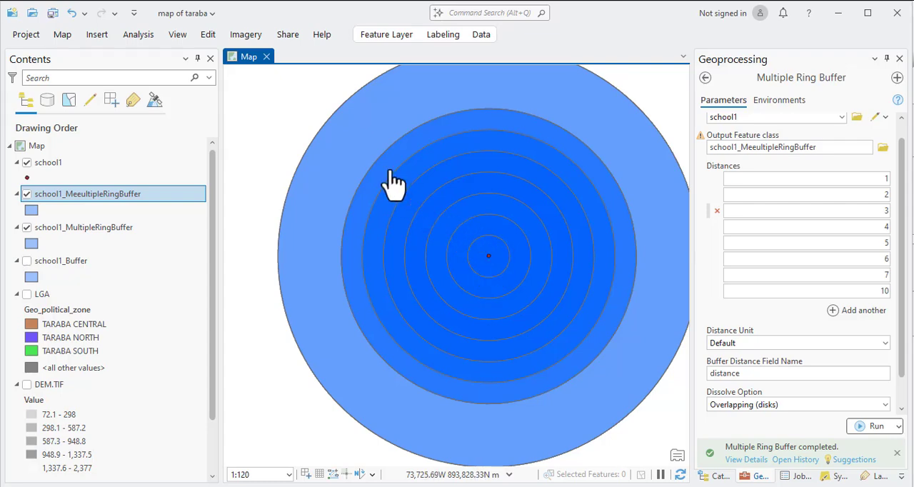
pyautogui.scroll(-5, 424, 153)
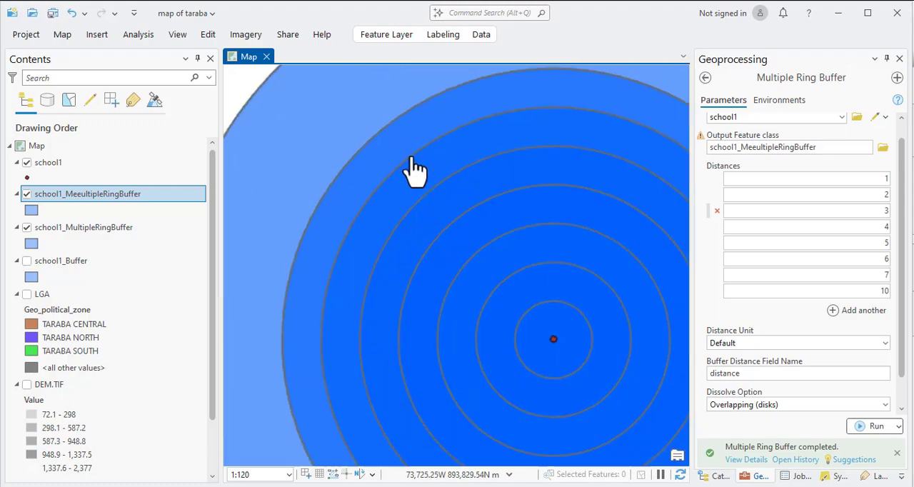
pyautogui.scroll(-10, 422, 169)
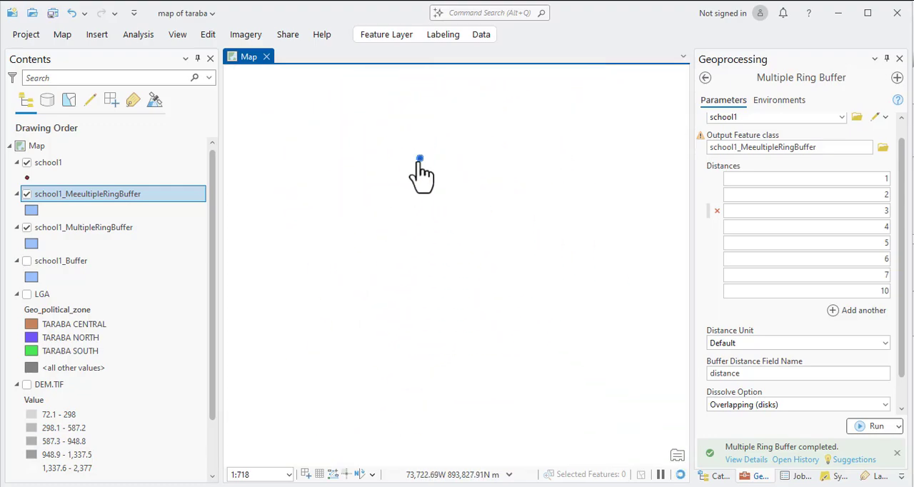
# Check the spread of school points across the whole map and inspect the buffer rings around a different school.
pyautogui.scroll(-10, 421, 243)
pyautogui.scroll(10, 439, 243)
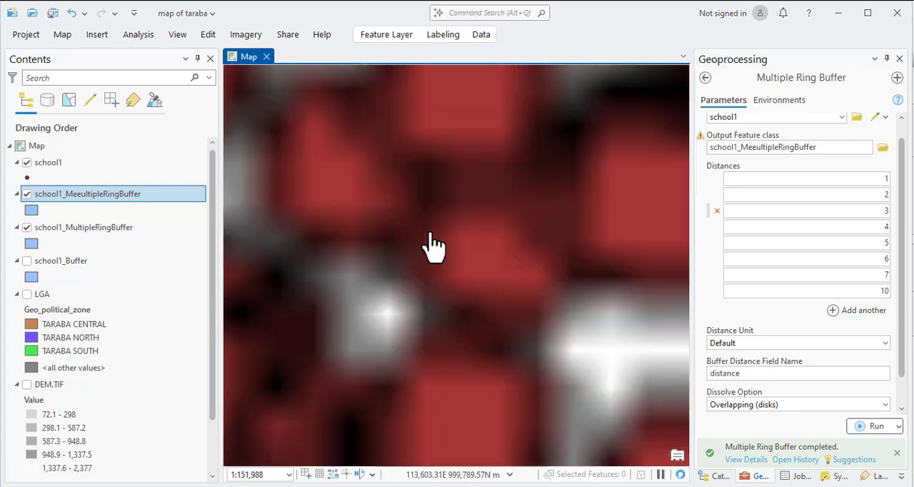
pyautogui.scroll(-5, 429, 261)
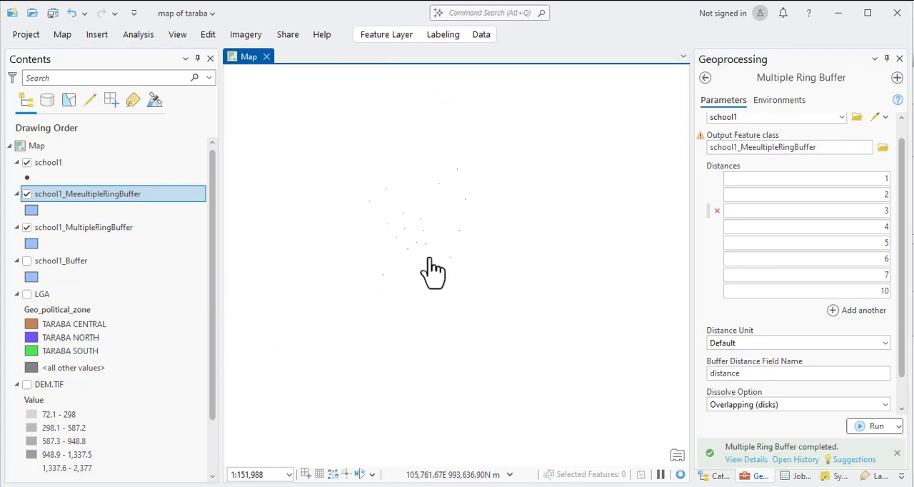
pyautogui.scroll(-3, 467, 235)
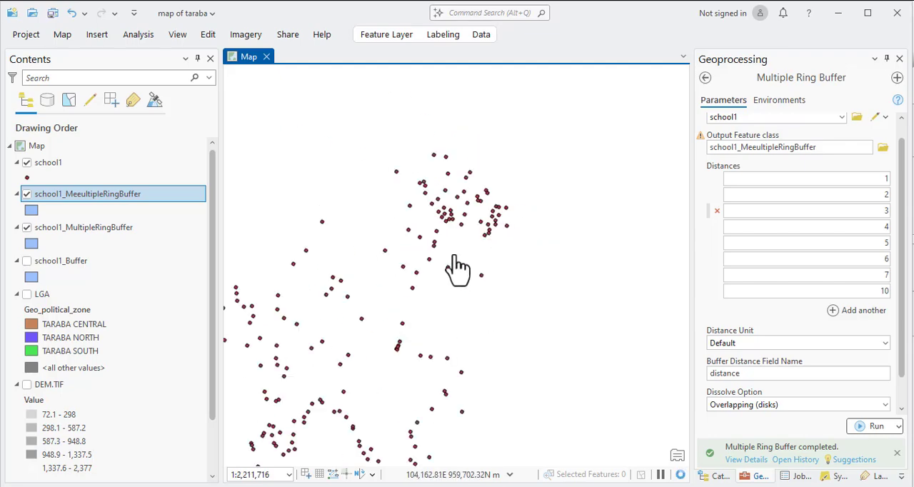
pyautogui.scroll(12, 399, 365)
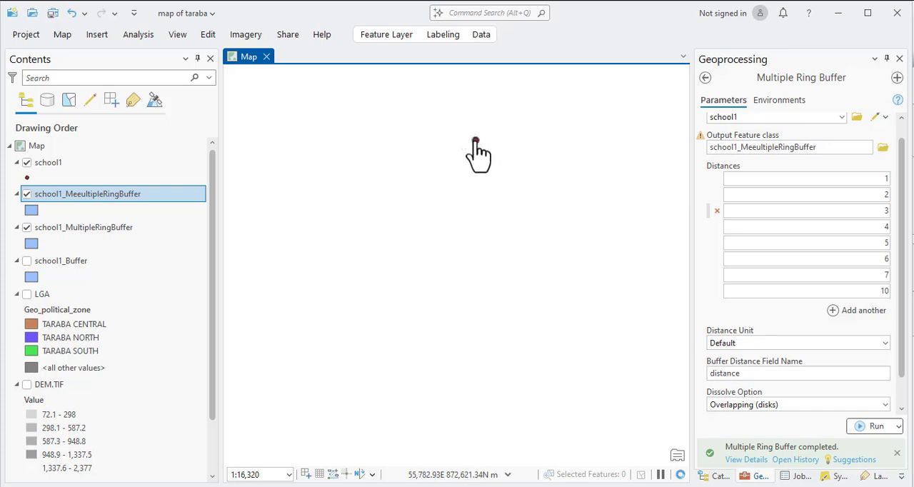
pyautogui.scroll(6, 475, 153)
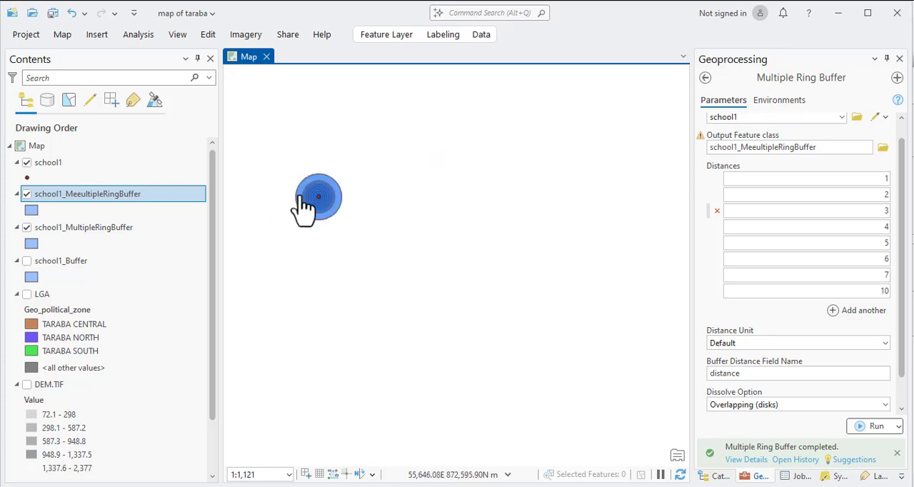
pyautogui.scroll(3, 318, 207)
pyautogui.scroll(-4, 403, 211)
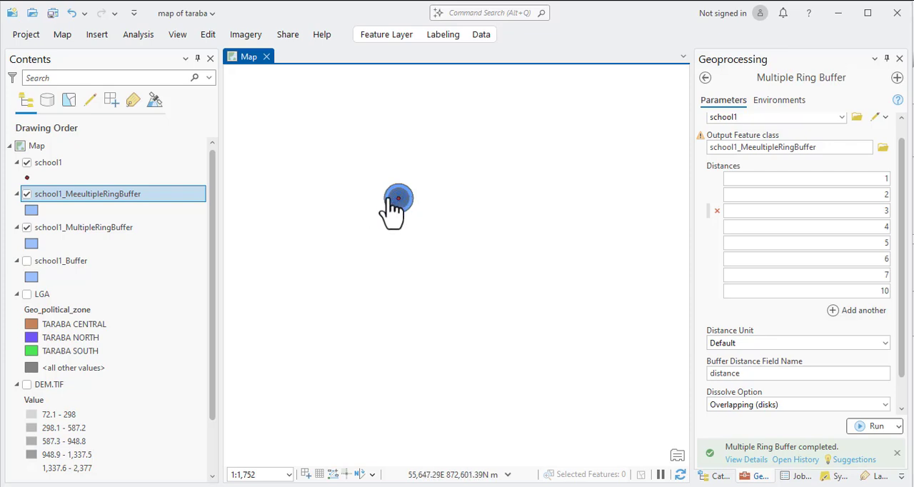
pyautogui.scroll(4, 400, 212)
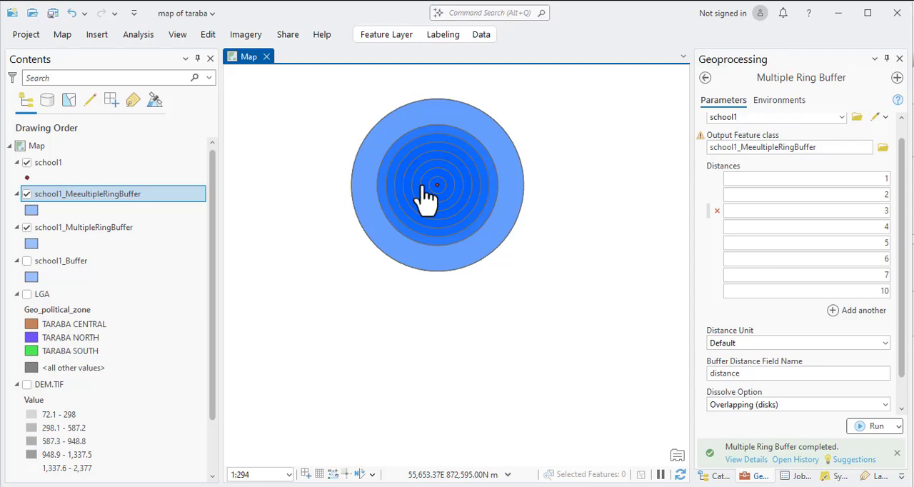
pyautogui.scroll(-4, 444, 189)
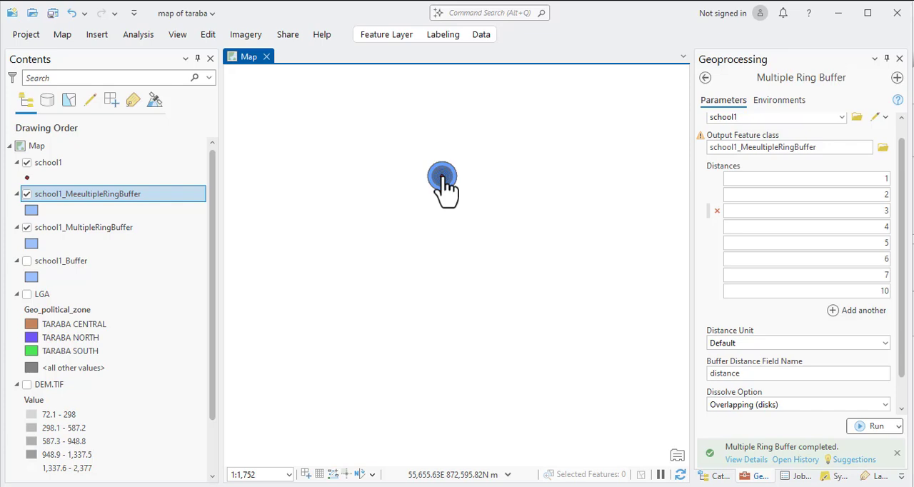
pyautogui.scroll(-2, 408, 224)
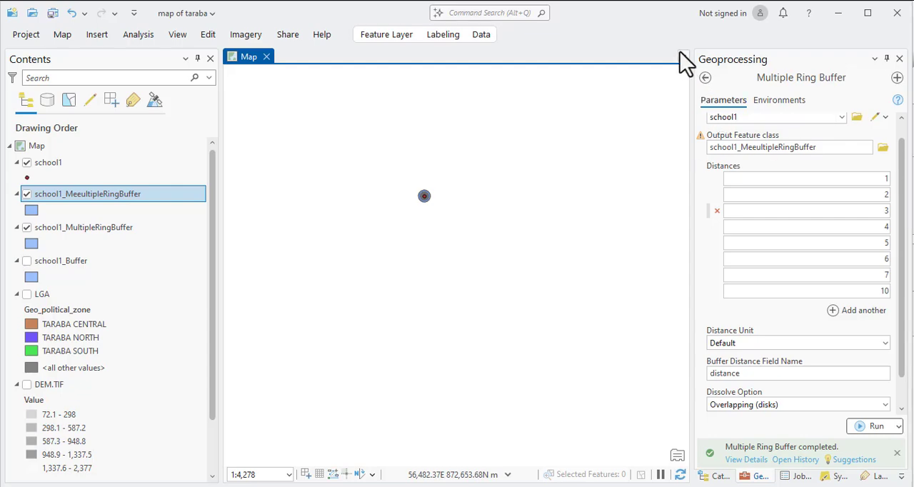
# Open the Buffer 3D tool with school1 as the input features and name the output feature class school1_Buffer3D1dd.
pyautogui.click(706, 78)
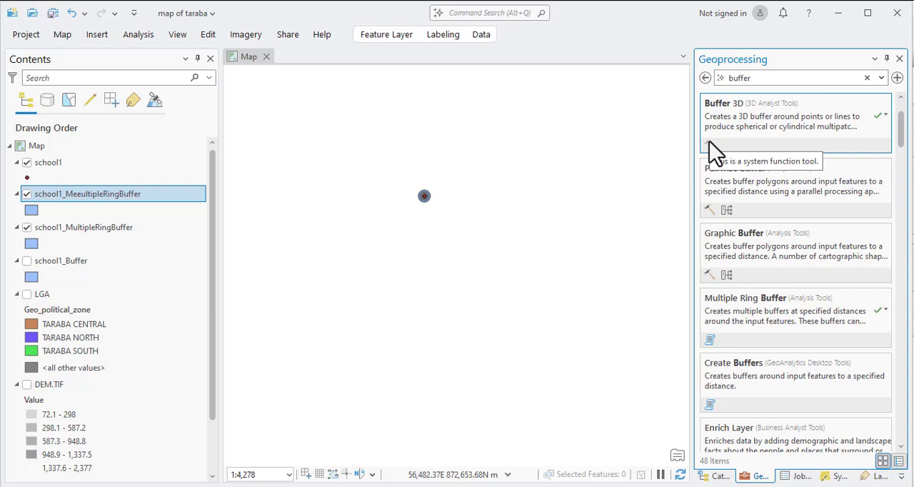
pyautogui.click(736, 106)
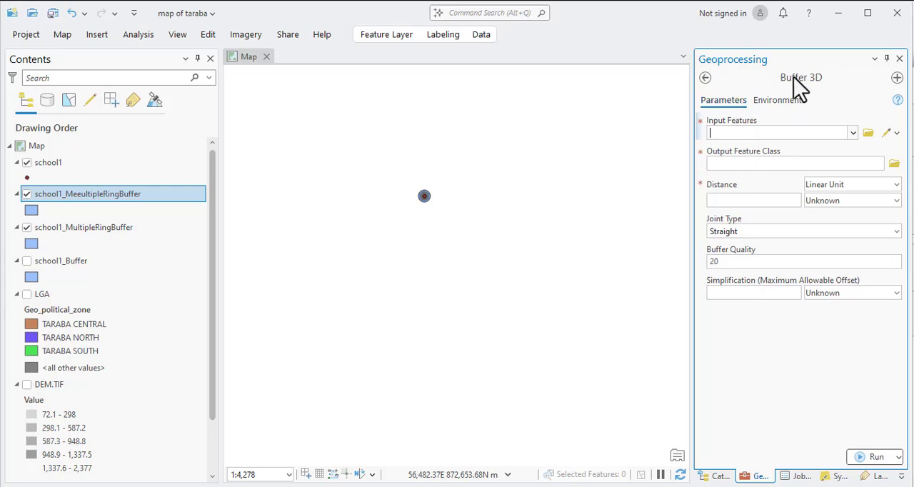
pyautogui.click(852, 138)
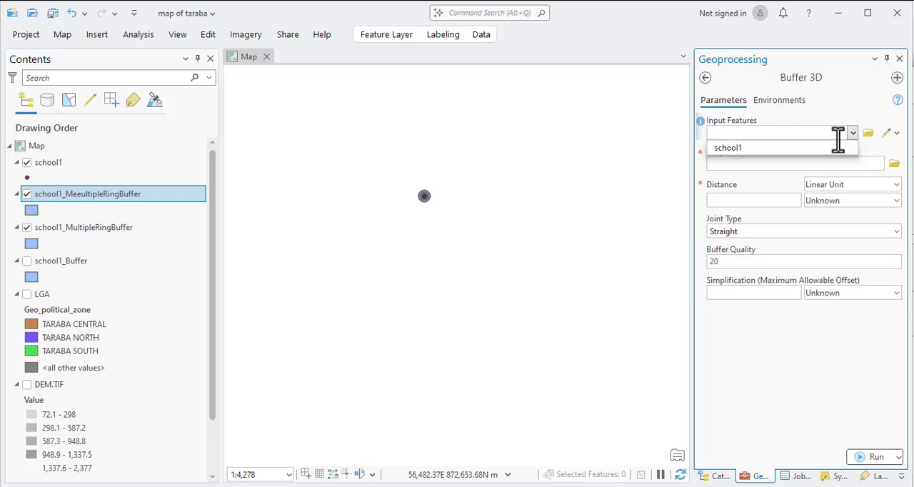
pyautogui.click(743, 150)
pyautogui.click(779, 166)
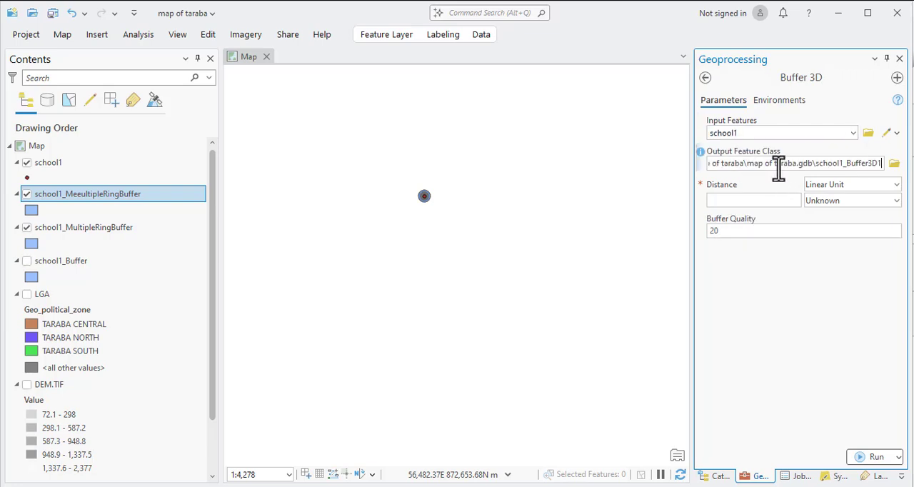
pyautogui.write('dd')
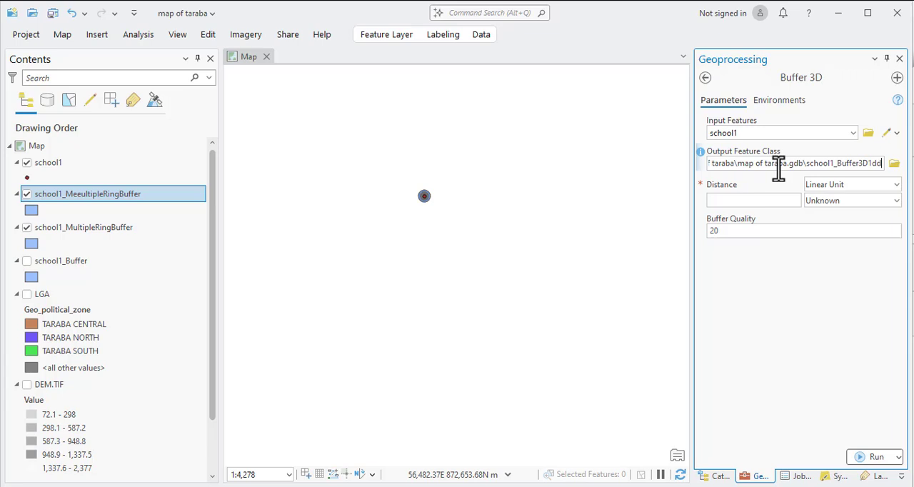
# Set the Buffer 3D distance to 20 kilometers and run the tool.
pyautogui.click(773, 201)
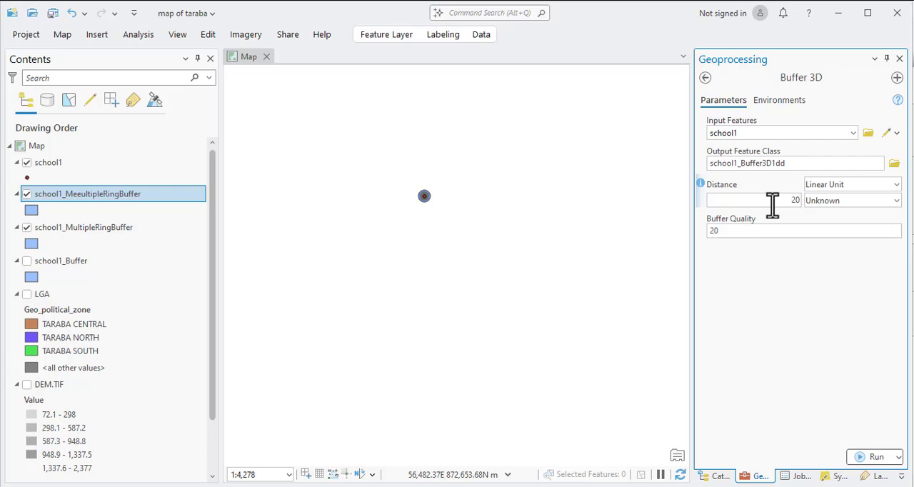
pyautogui.click(825, 201)
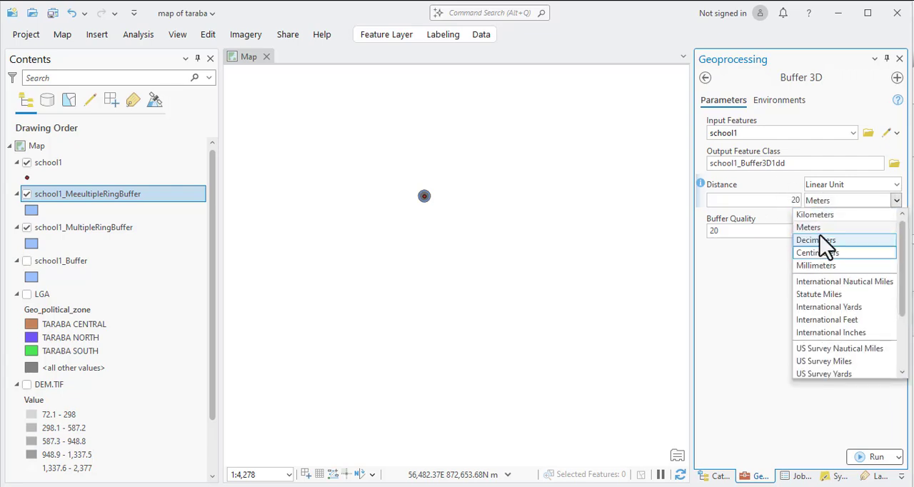
pyautogui.click(820, 227)
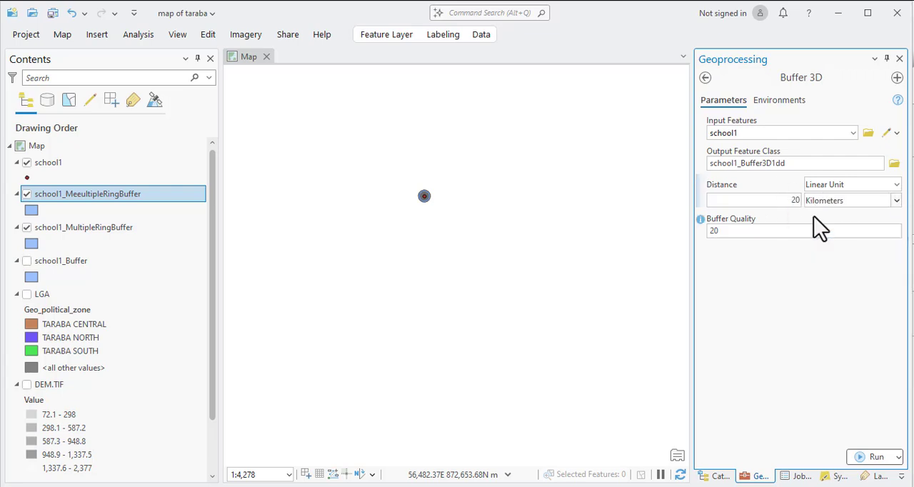
pyautogui.click(872, 457)
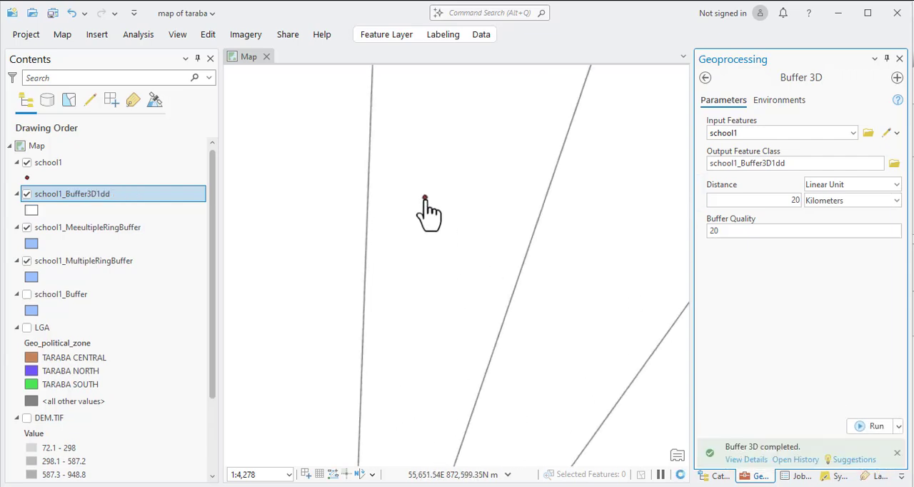
# Examine the school1_Buffer3D1dd spheres around the schools, both close up where they overlap and across the full extent.
pyautogui.scroll(-8, 426, 200)
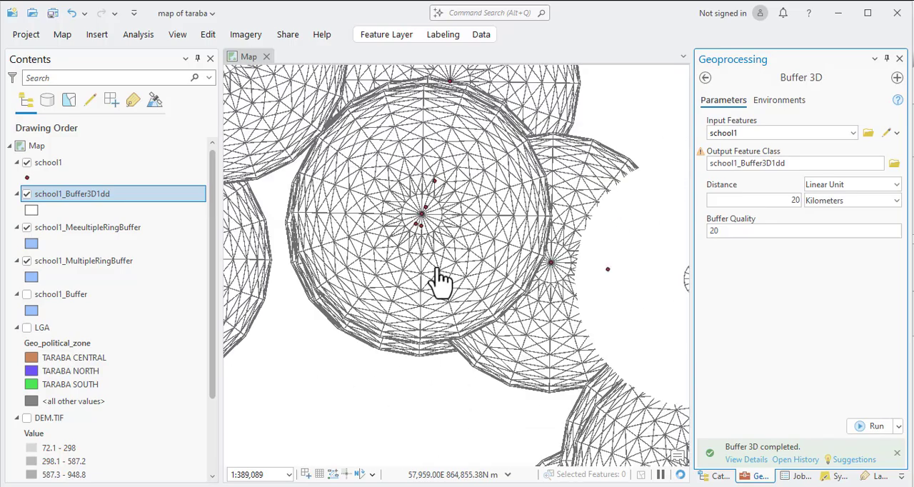
pyautogui.scroll(-5, 437, 285)
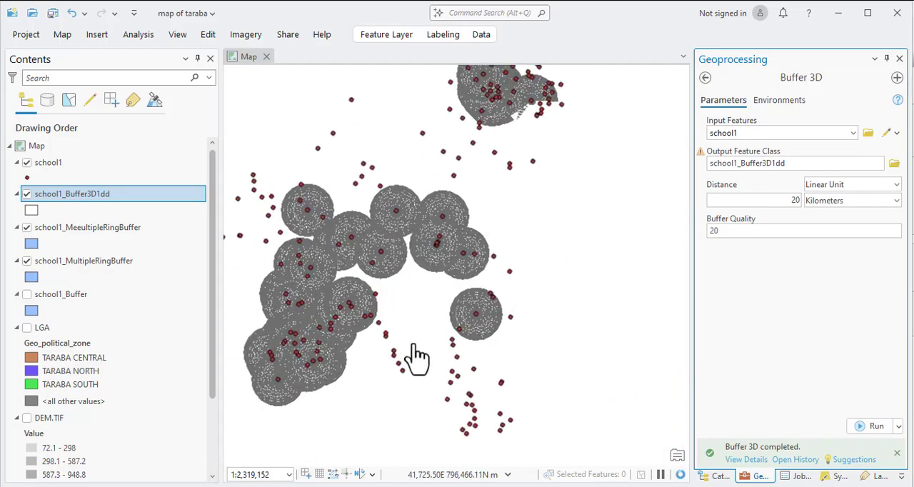
pyautogui.scroll(4, 363, 258)
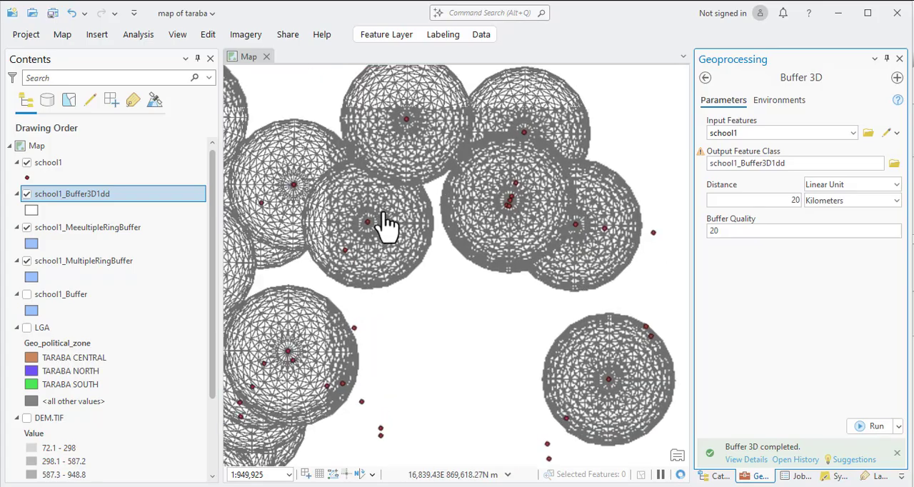
pyautogui.scroll(2, 385, 225)
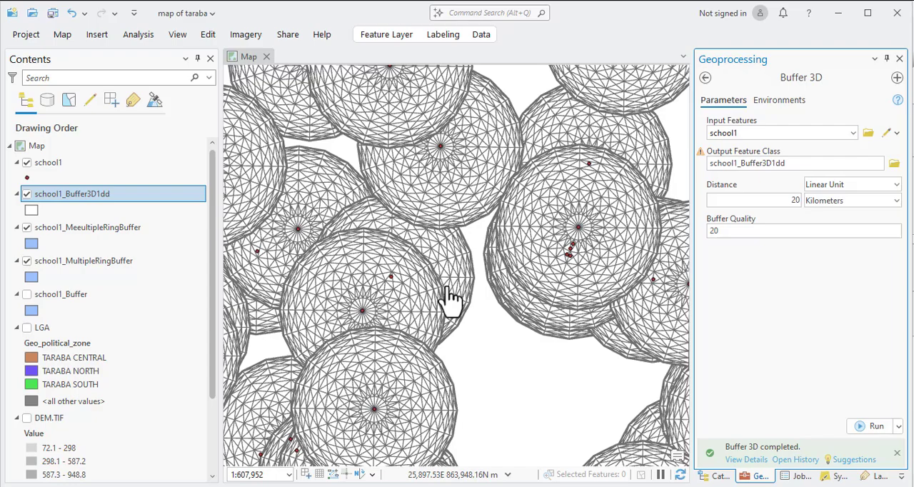
pyautogui.scroll(-5, 436, 227)
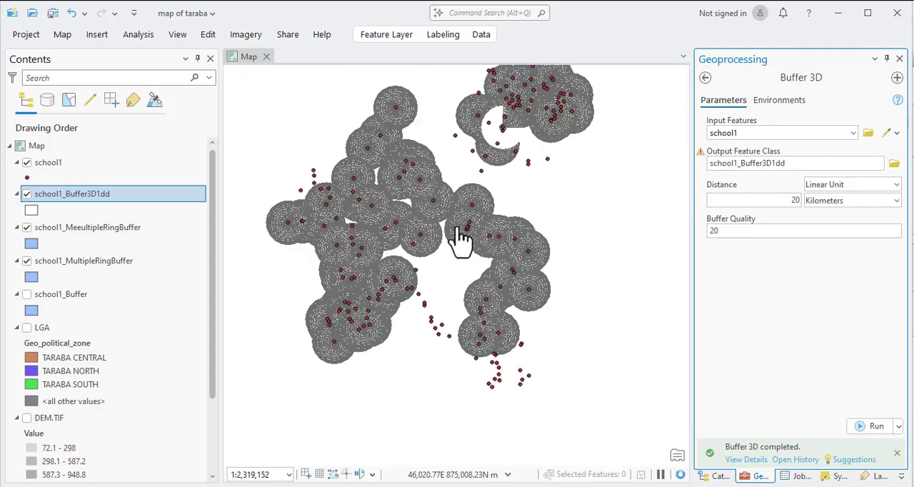
pyautogui.scroll(-2, 457, 241)
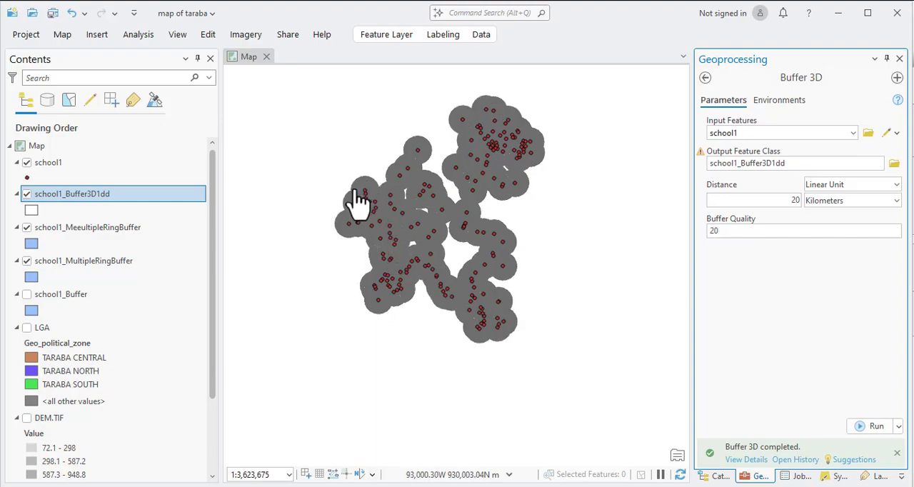
pyautogui.scroll(3, 361, 206)
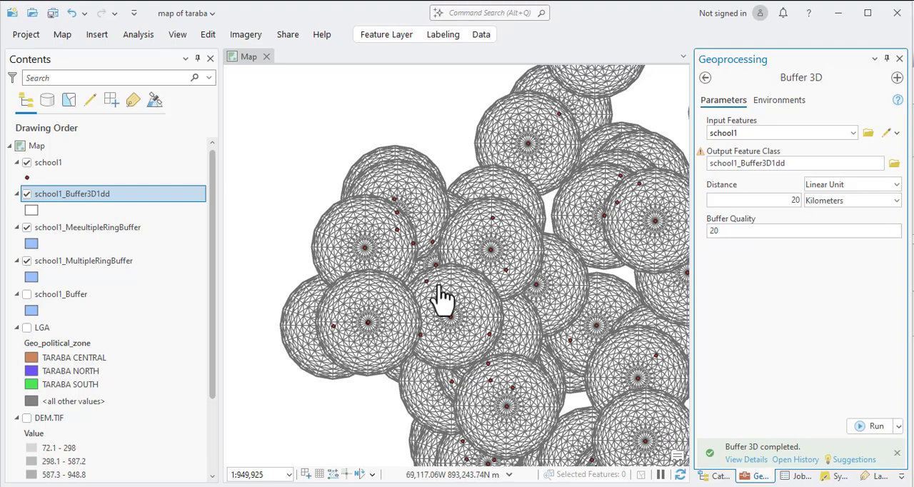
pyautogui.moveTo(475, 255); pyautogui.dragTo(347, 240)
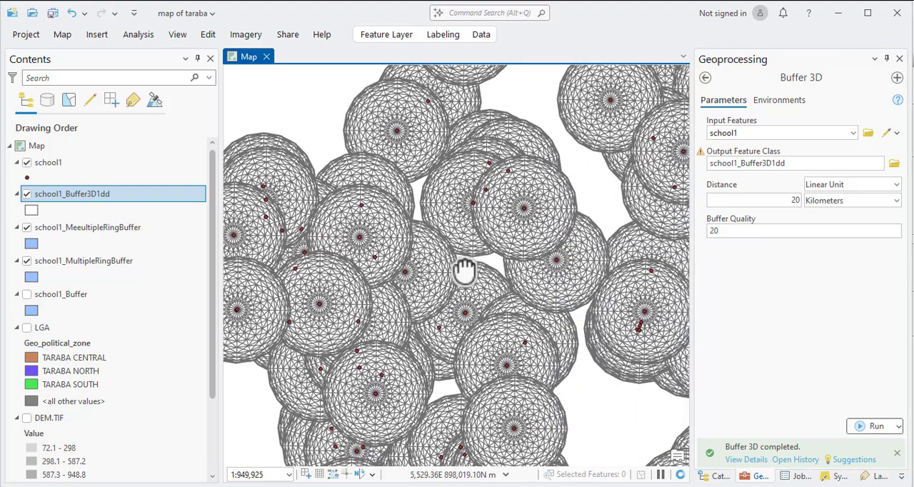
pyautogui.scroll(-3, 443, 279)
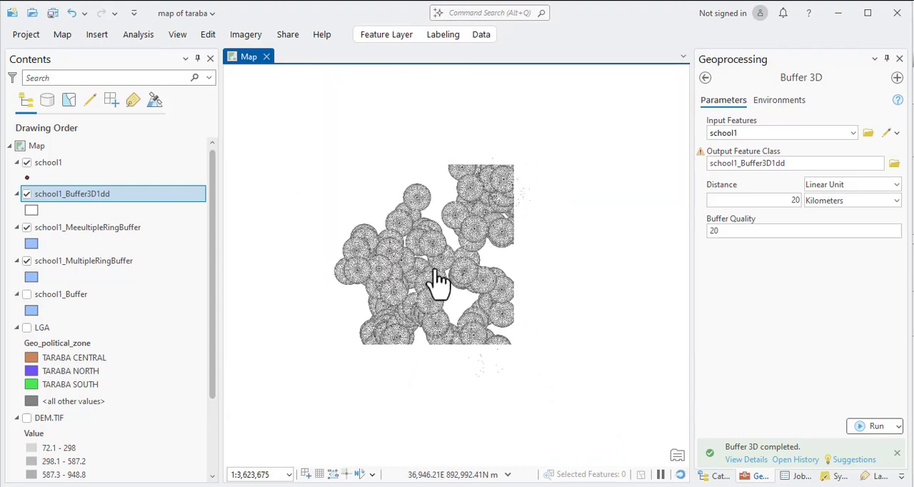
pyautogui.scroll(-1, 439, 280)
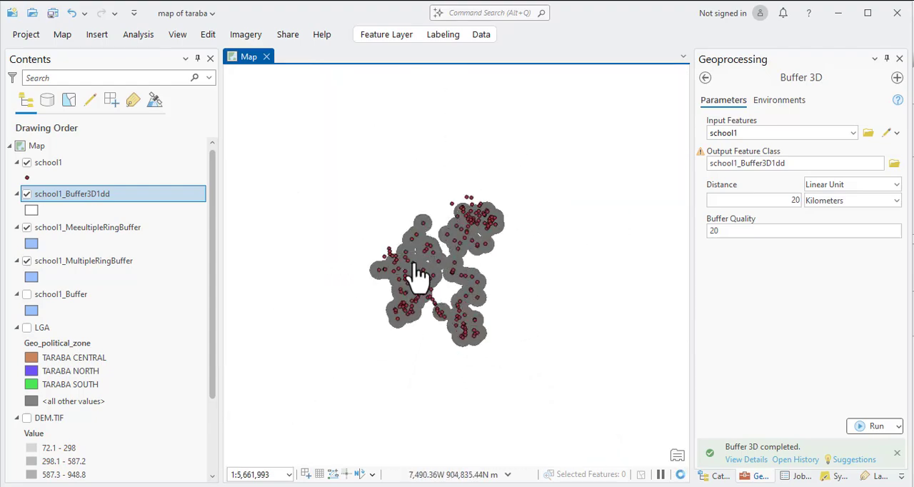
pyautogui.scroll(1, 413, 278)
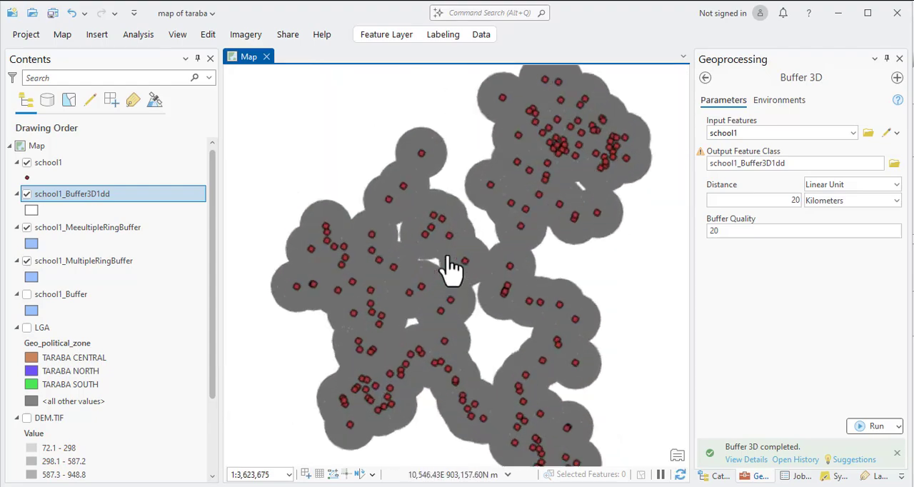
pyautogui.scroll(3, 452, 268)
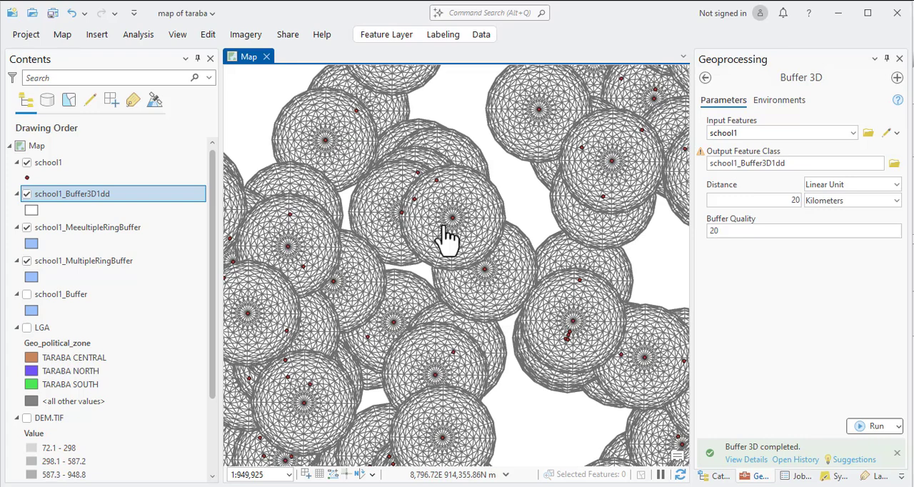
pyautogui.scroll(3, 412, 275)
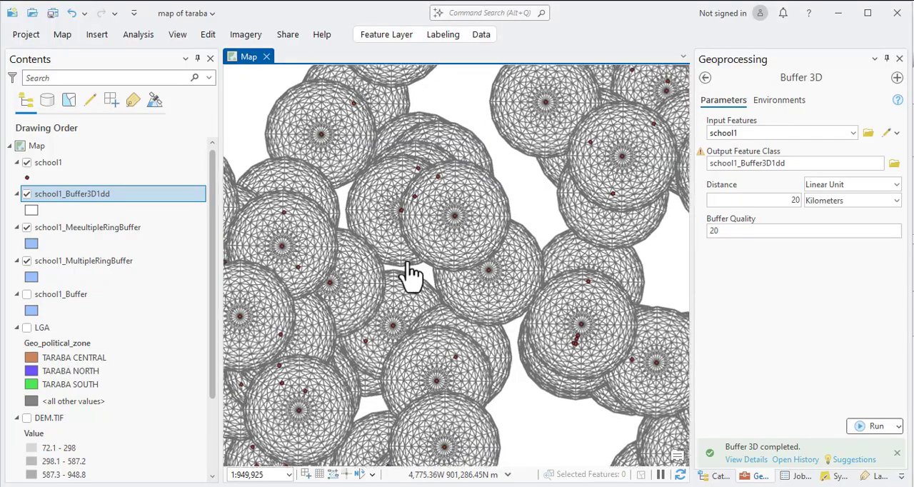
pyautogui.scroll(-8, 410, 271)
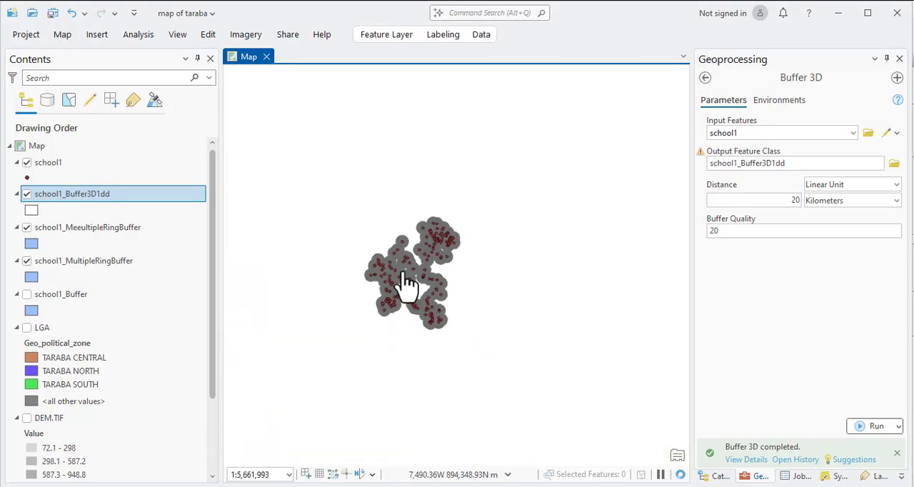